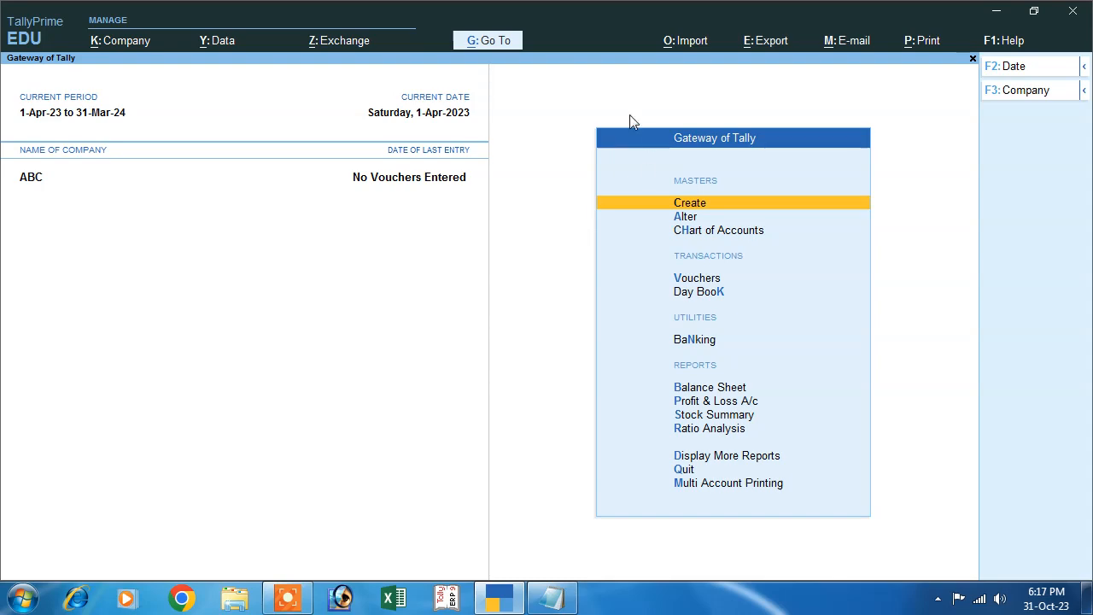
Step: Switch to Notepad to review the list of transactions, focusing on the first line about starting business with cash, and return to TallyPrime
left_click(547, 603)
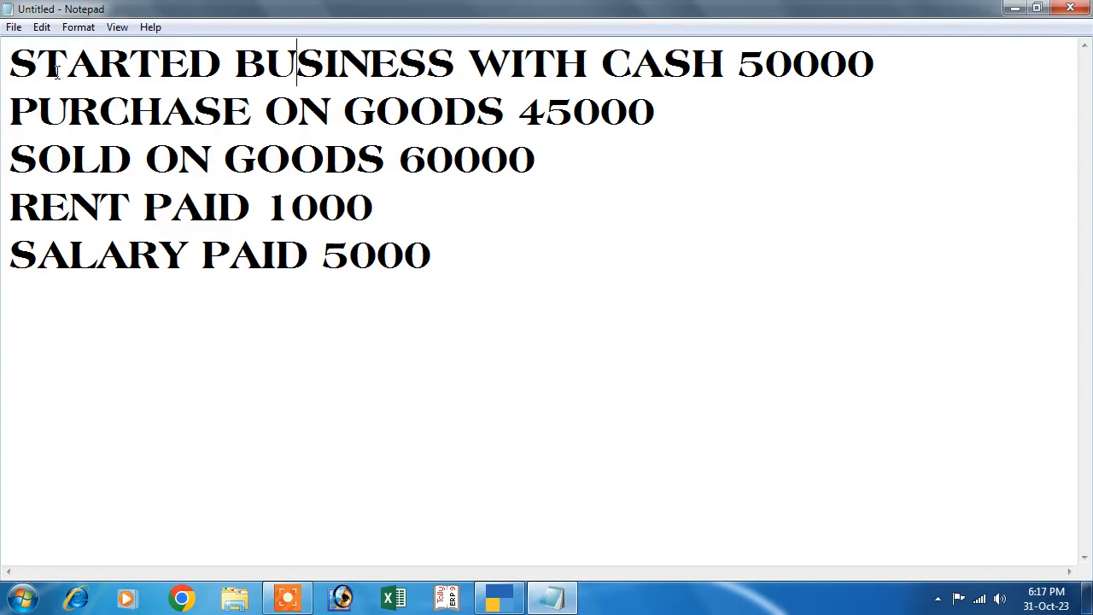
left_click_drag(10, 61, 475, 289)
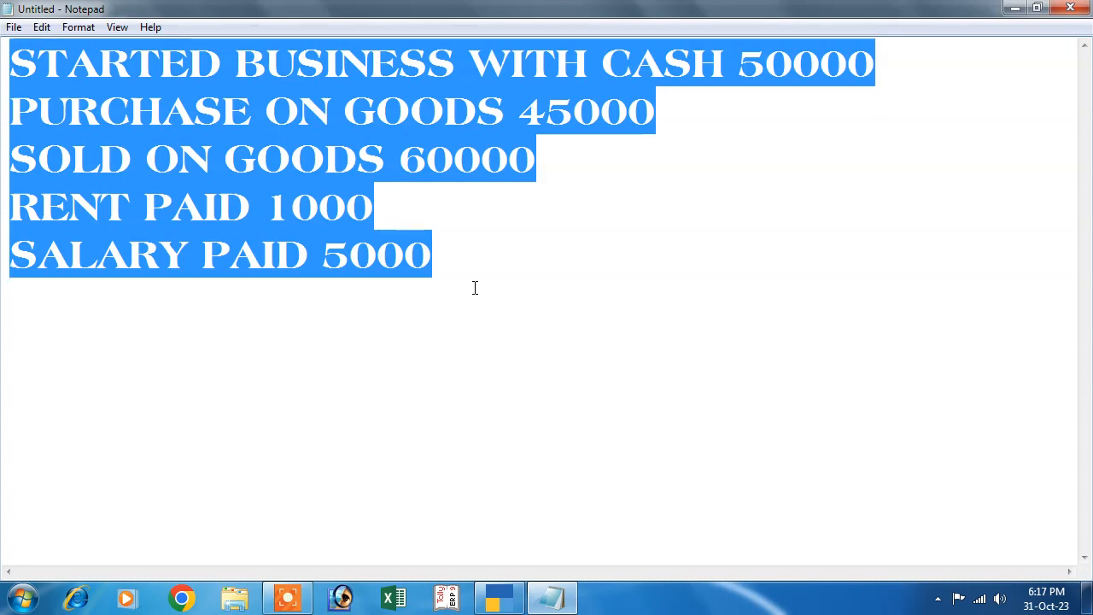
left_click(518, 269)
left_click_drag(10, 80, 854, 67)
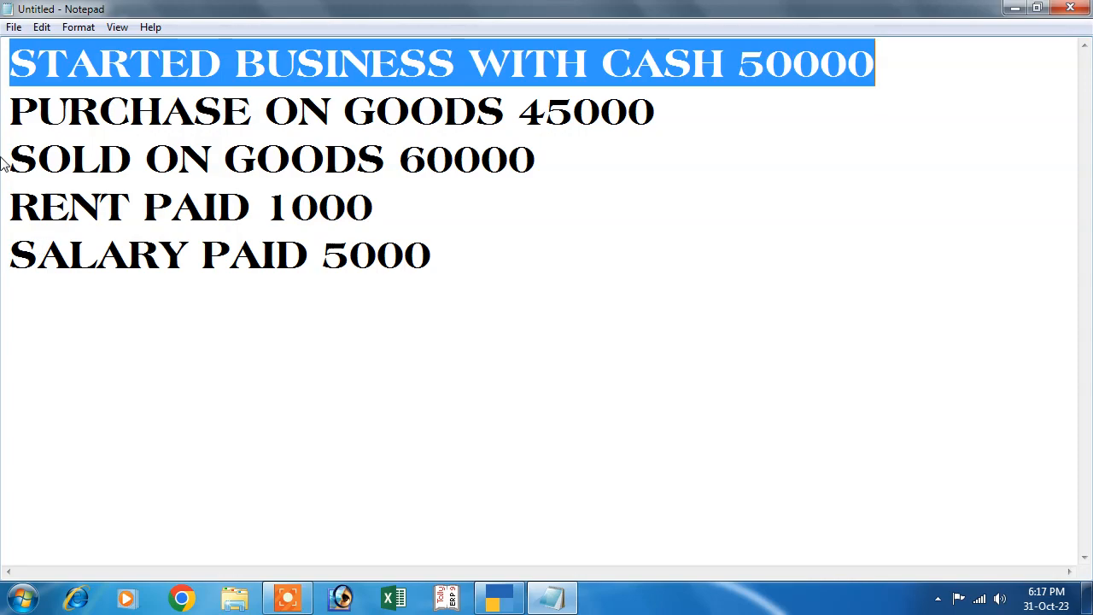
left_click(1036, 8)
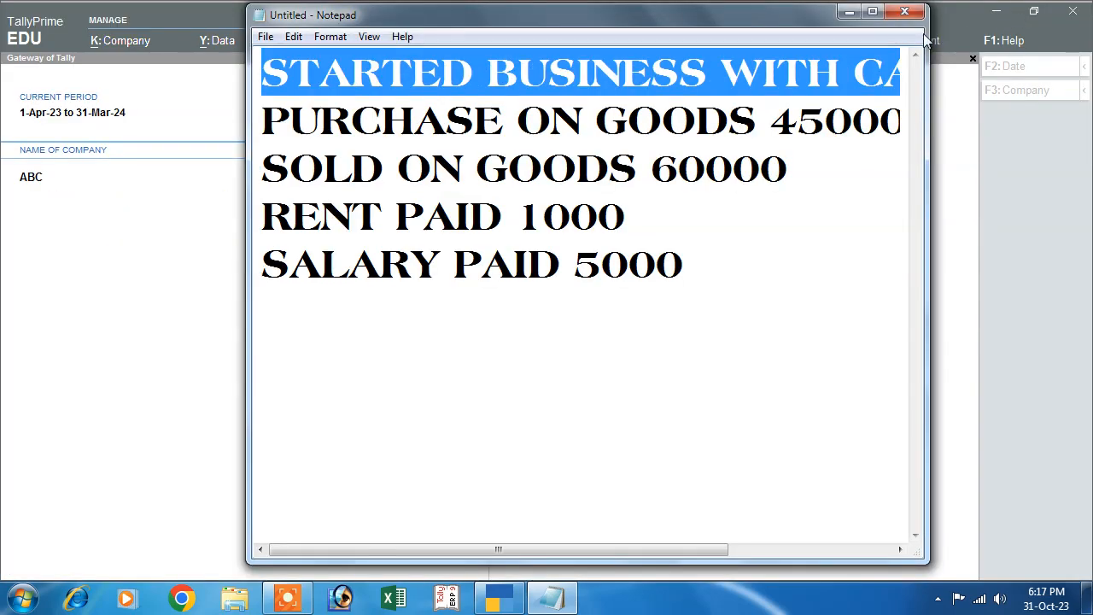
left_click(850, 11)
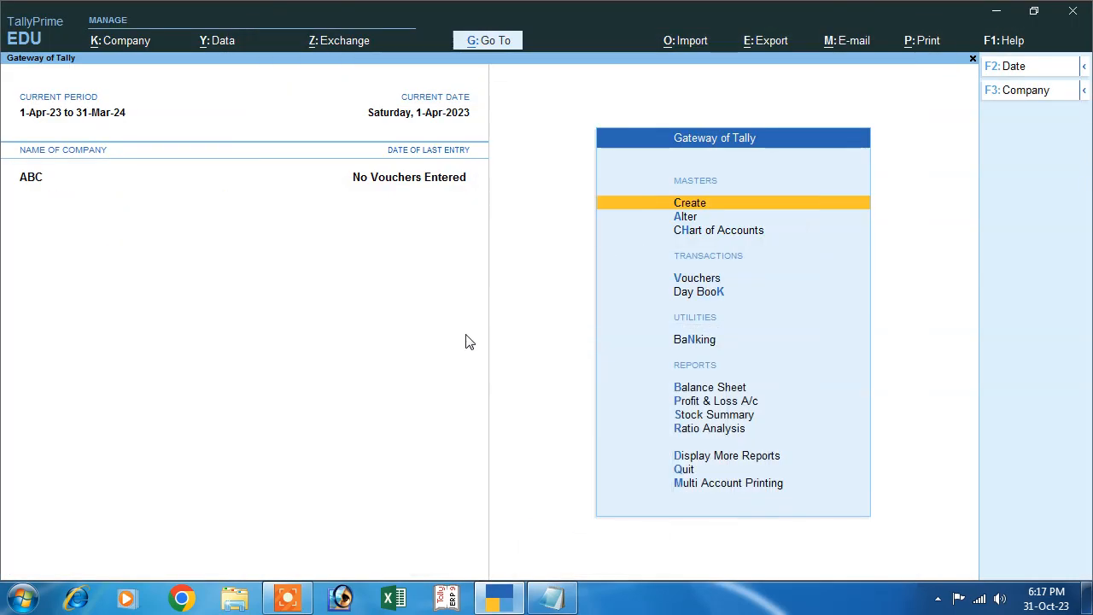
Step: Start a receipt voucher and open the creation form for a new ledger on its credit line
left_click(688, 281)
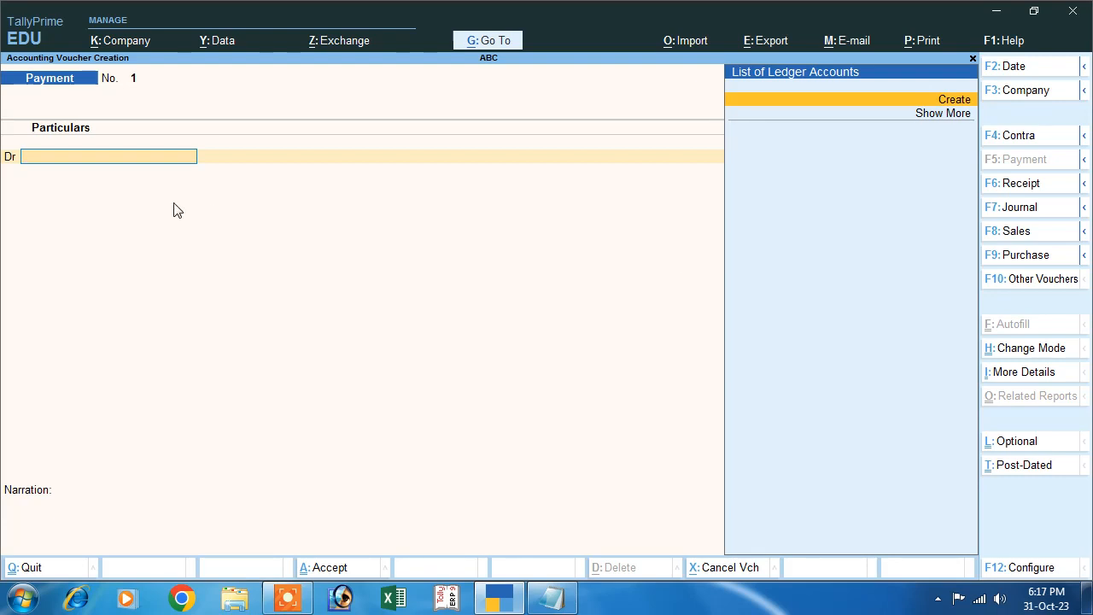
left_click(1002, 187)
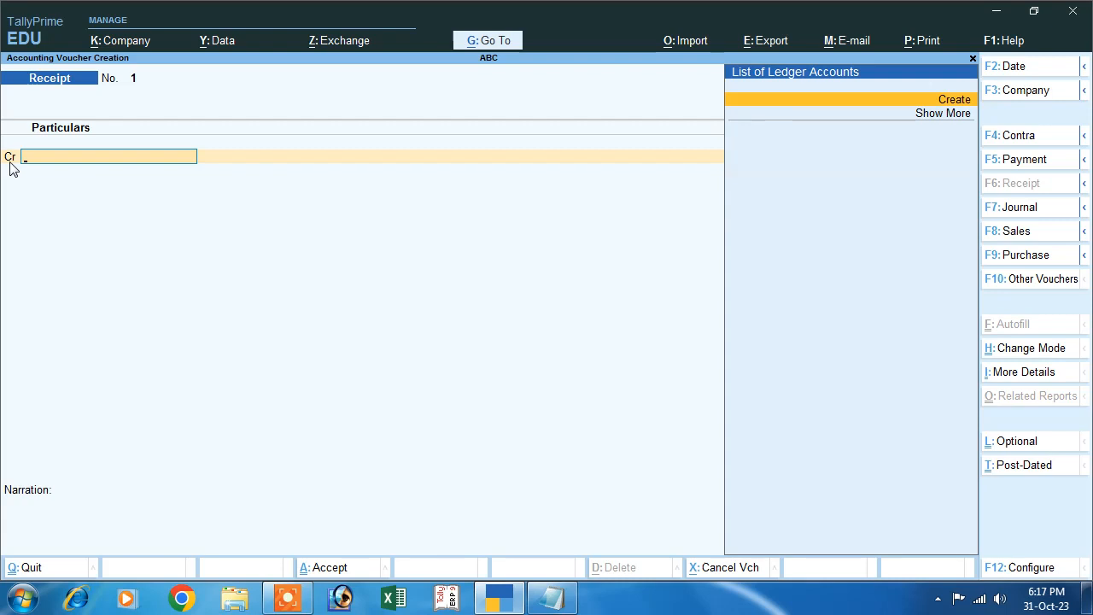
left_click(953, 101)
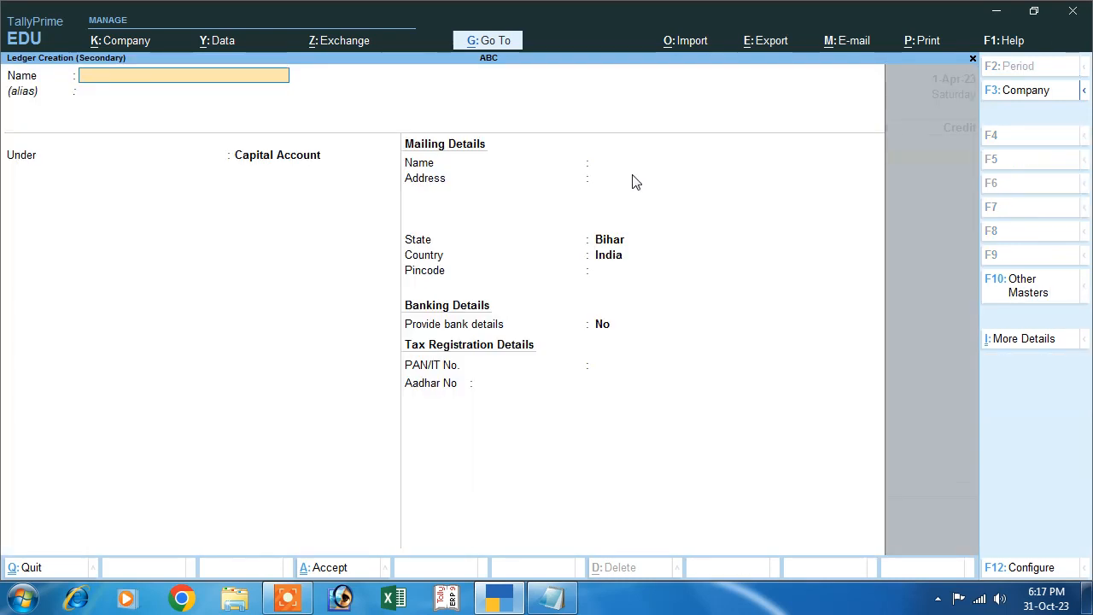
Step: Name the new ledger Capital, group it under Capital Account, and save it with the remaining details at their defaults
type("CAP")
key("BackSpace")
key("BackSpace")
key("BackSpace")
key("BackSpace")
key("BackSpace")
key("BackSpace")
type("Ca")
key("Return")
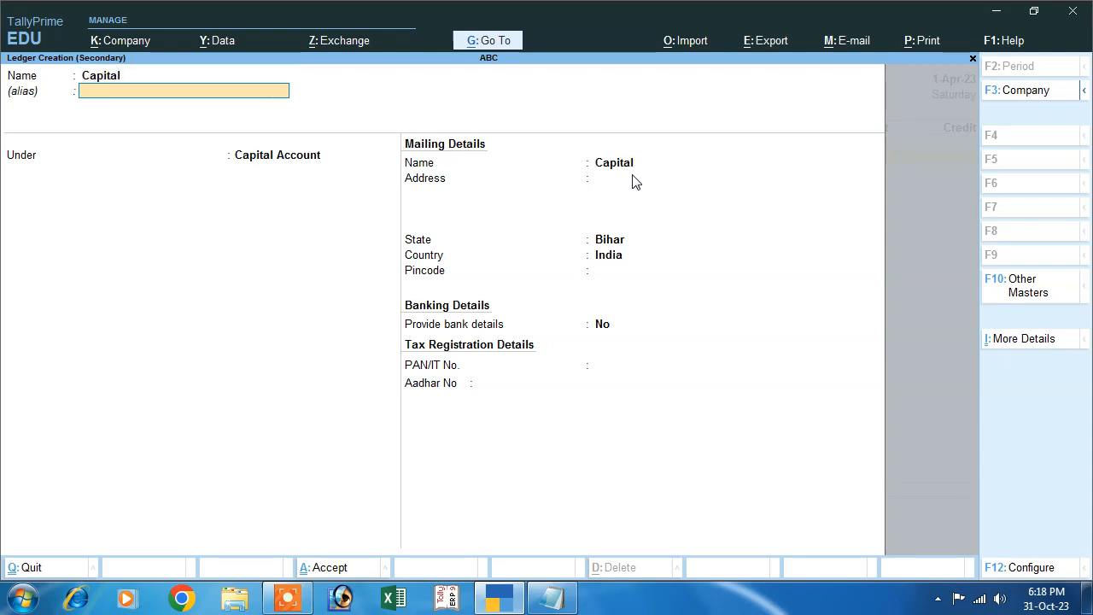
key("Return")
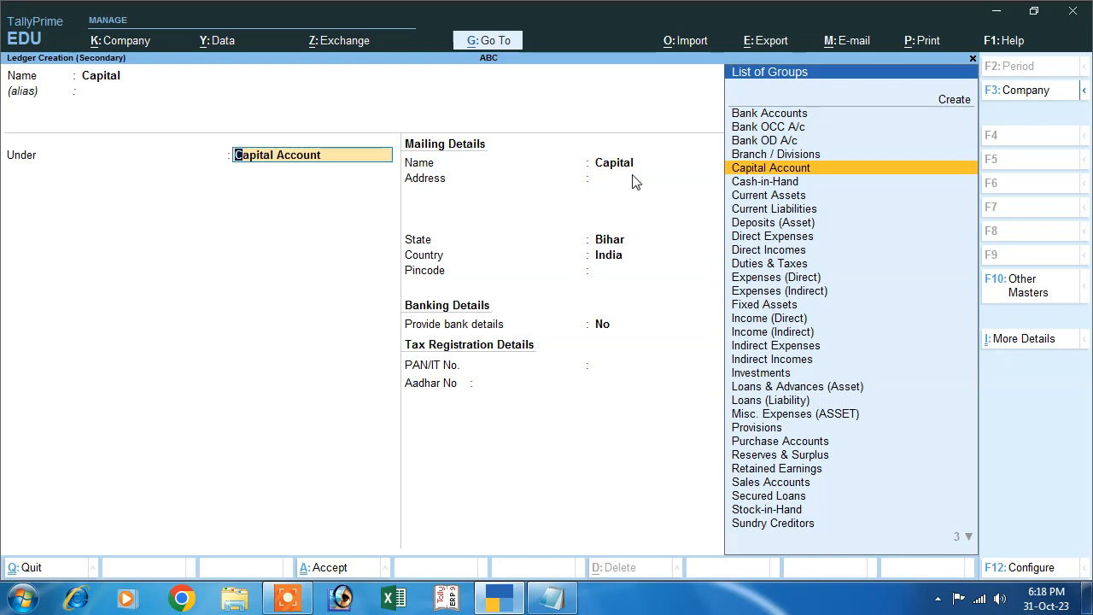
key("Return")
key("Return")
key("Return")
key("Return")
key("Return")
key("Return")
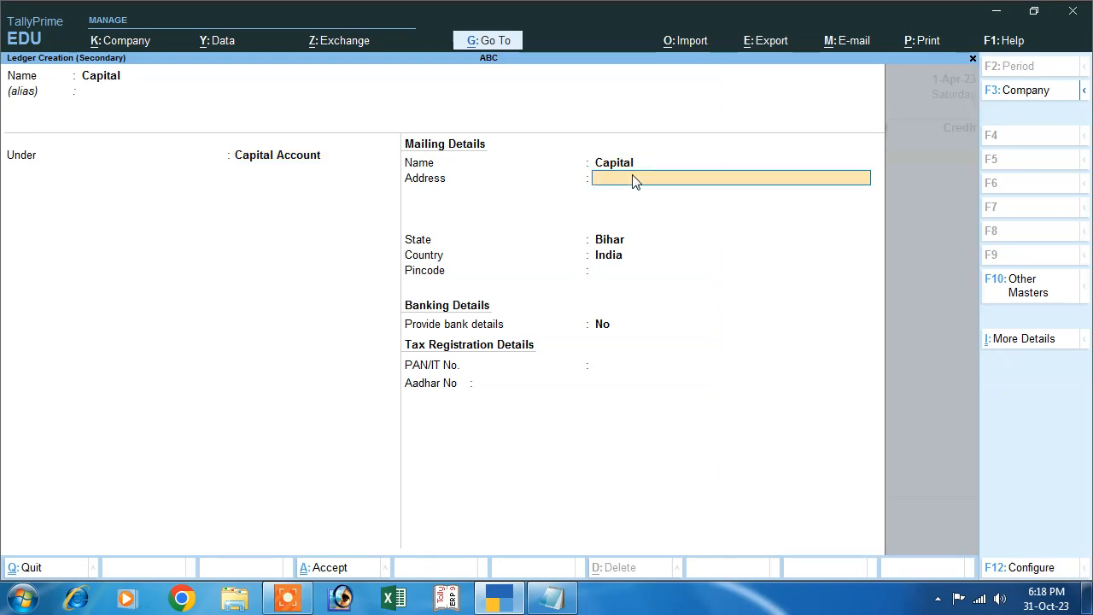
key("Return")
key("Return")
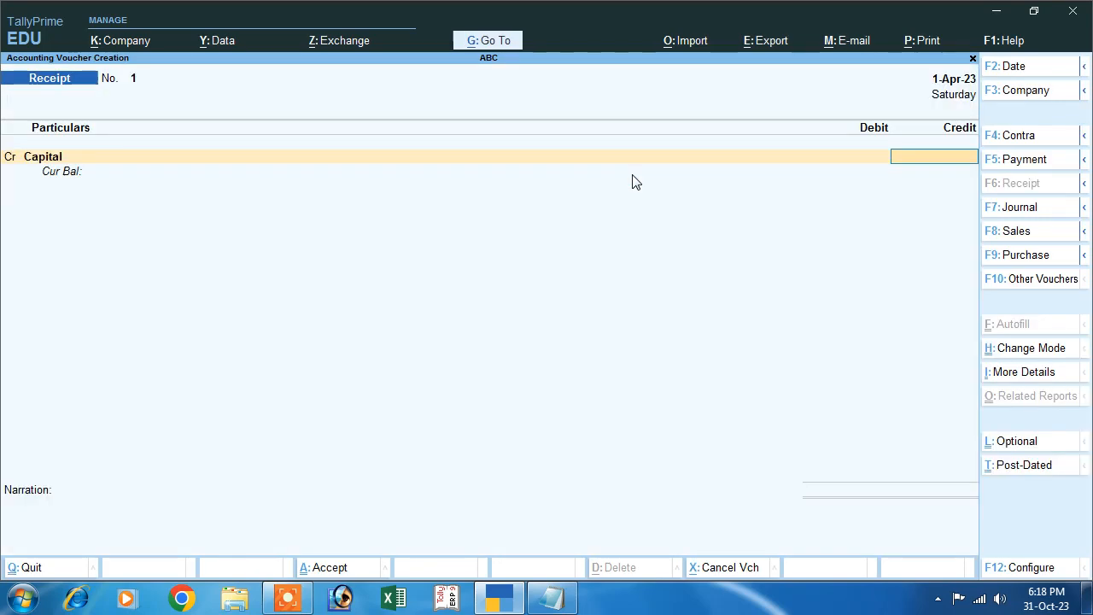
Step: Credit Capital with 50000, debit the same amount to Cash, and save the receipt voucher without a narration
type("50000")
key("Return")
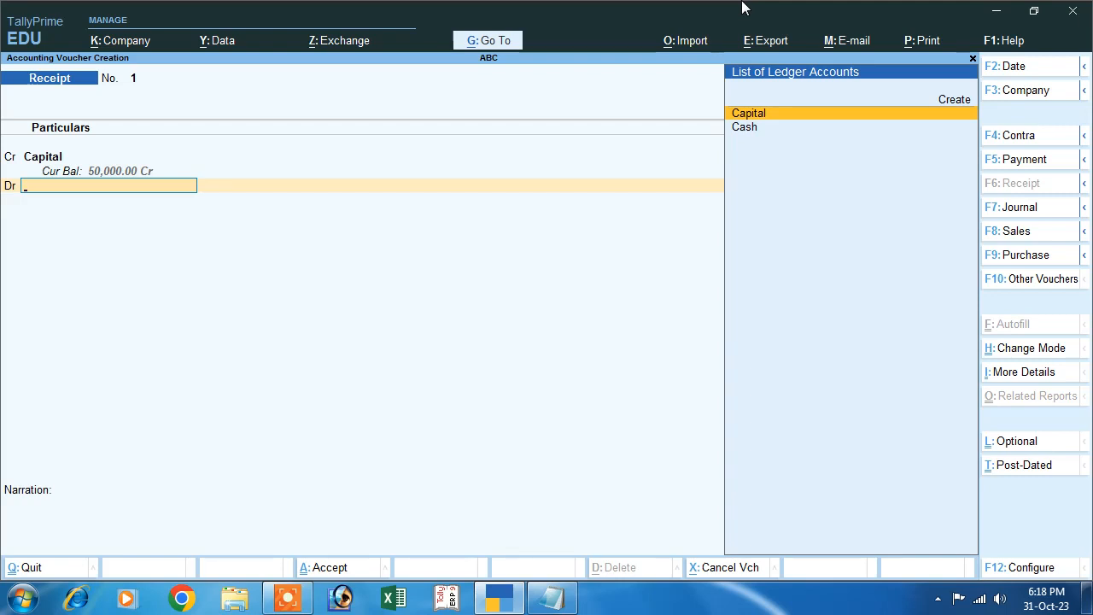
key("Down")
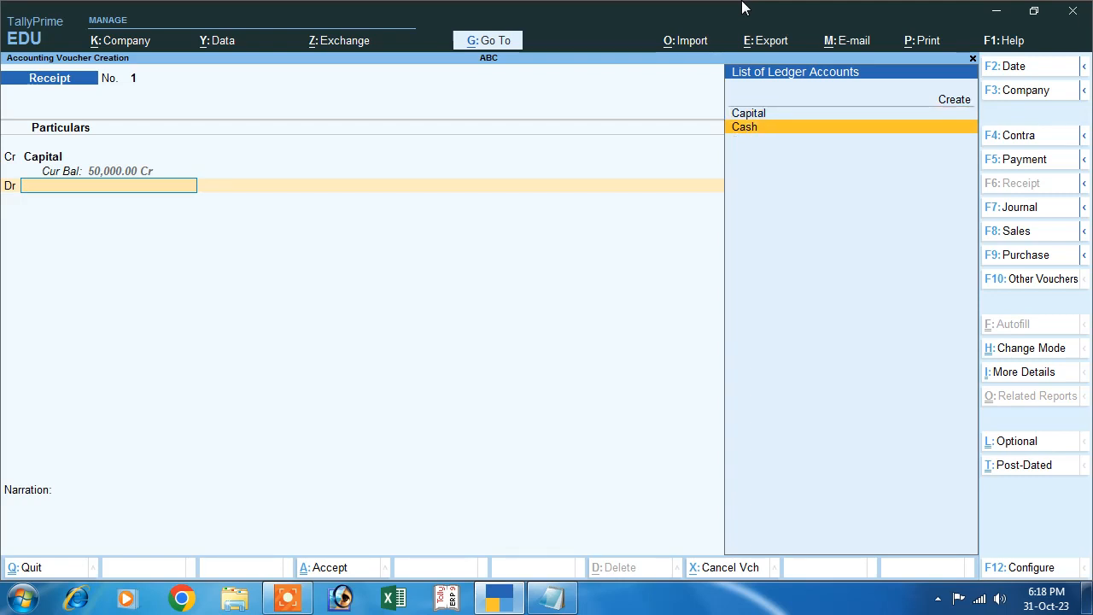
key("Return")
key("Return")
key("Return")
key("Return")
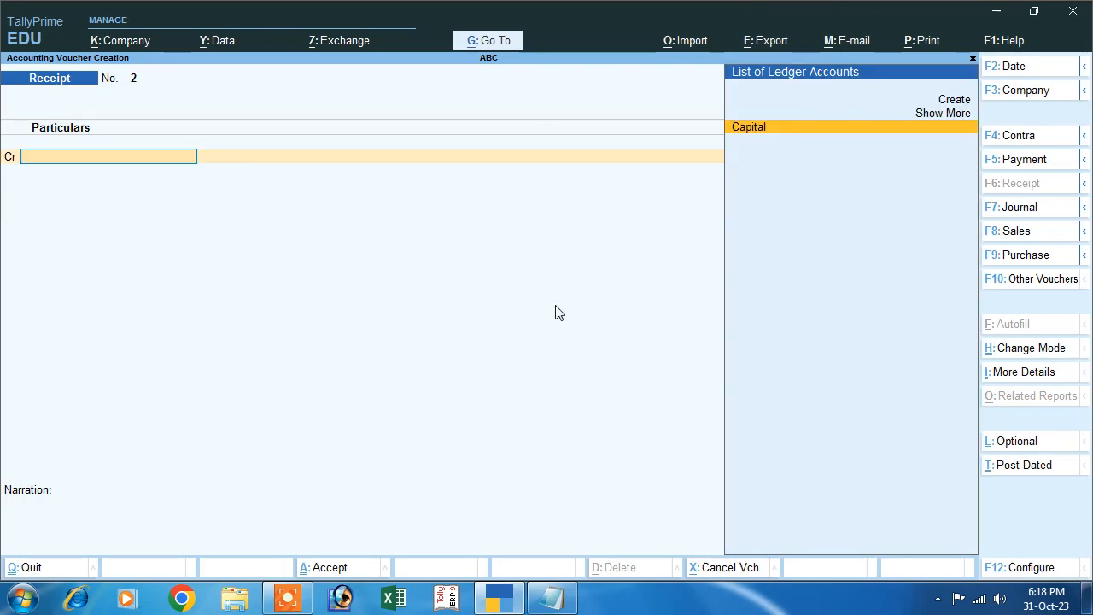
Step: Switch to Notepad to read the goods purchase transaction and its amount, and return to TallyPrime
left_click(551, 598)
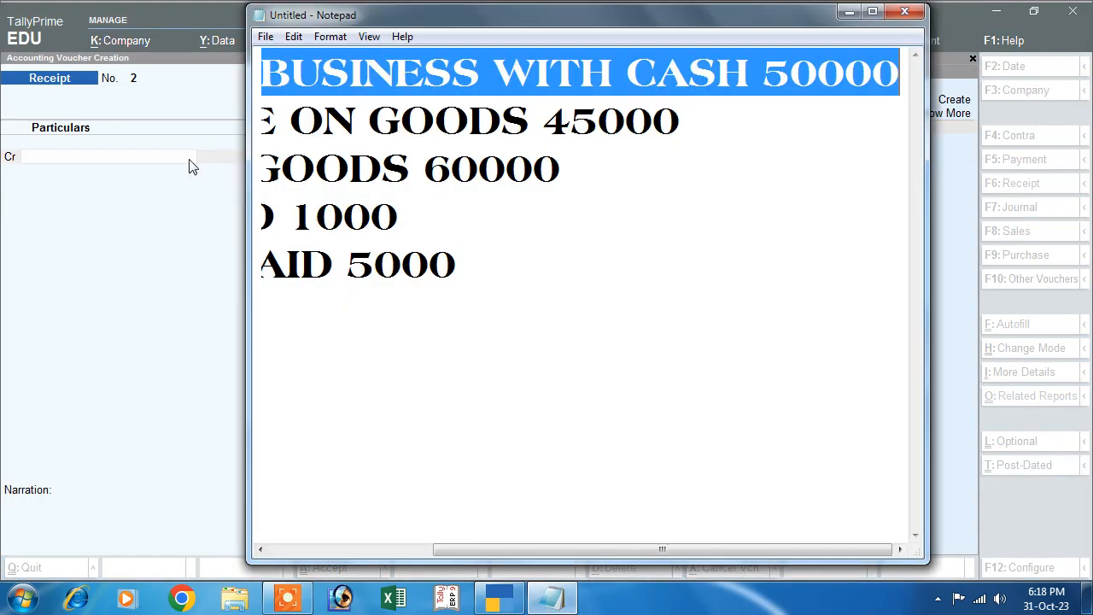
left_click(872, 12)
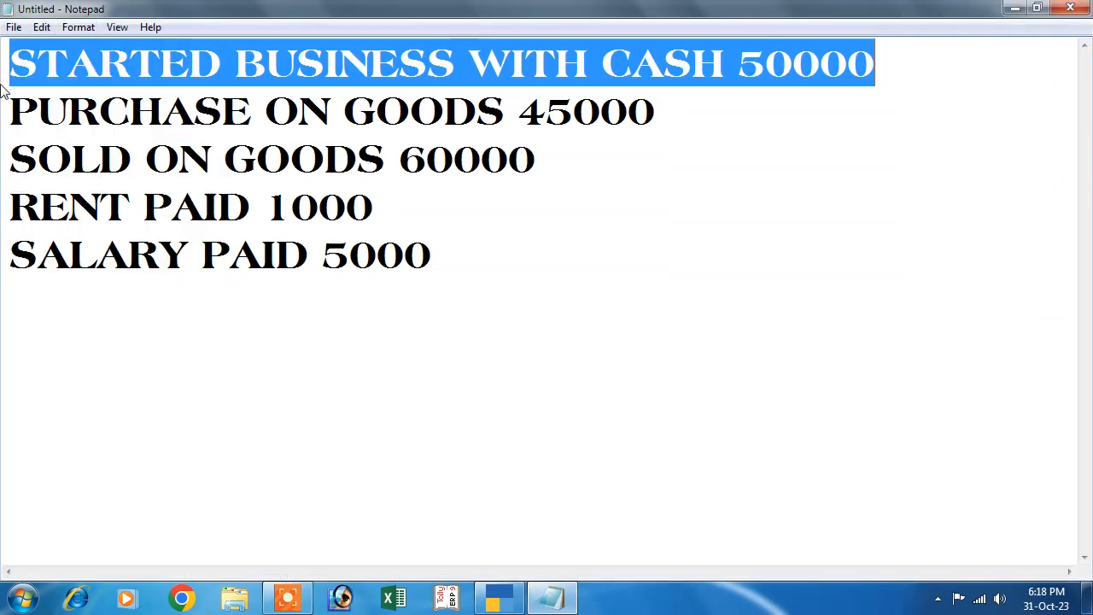
left_click_drag(9, 94, 599, 106)
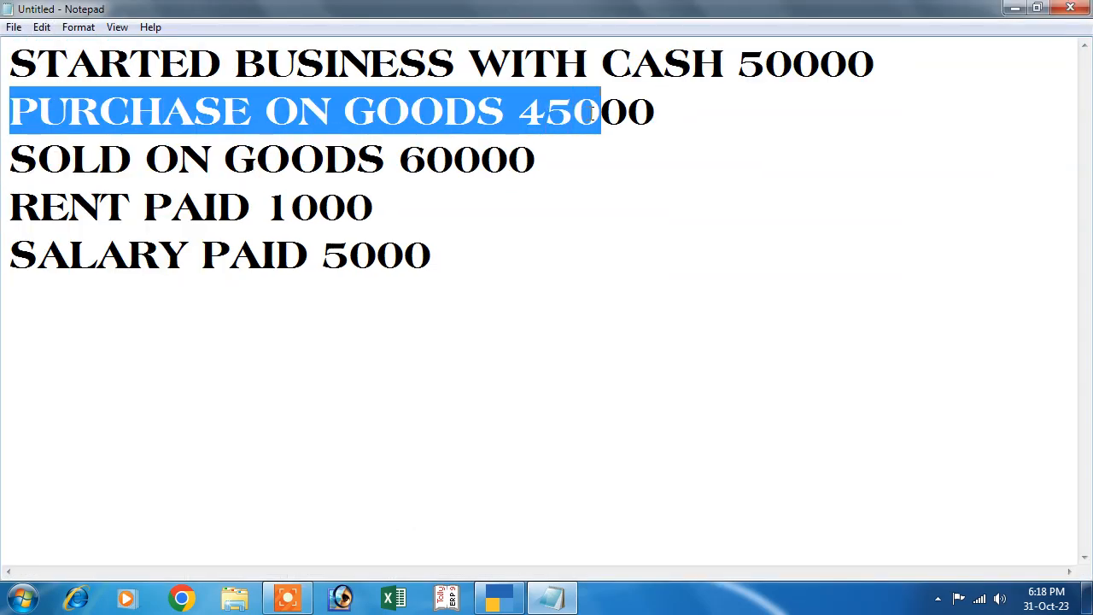
double_click(546, 111)
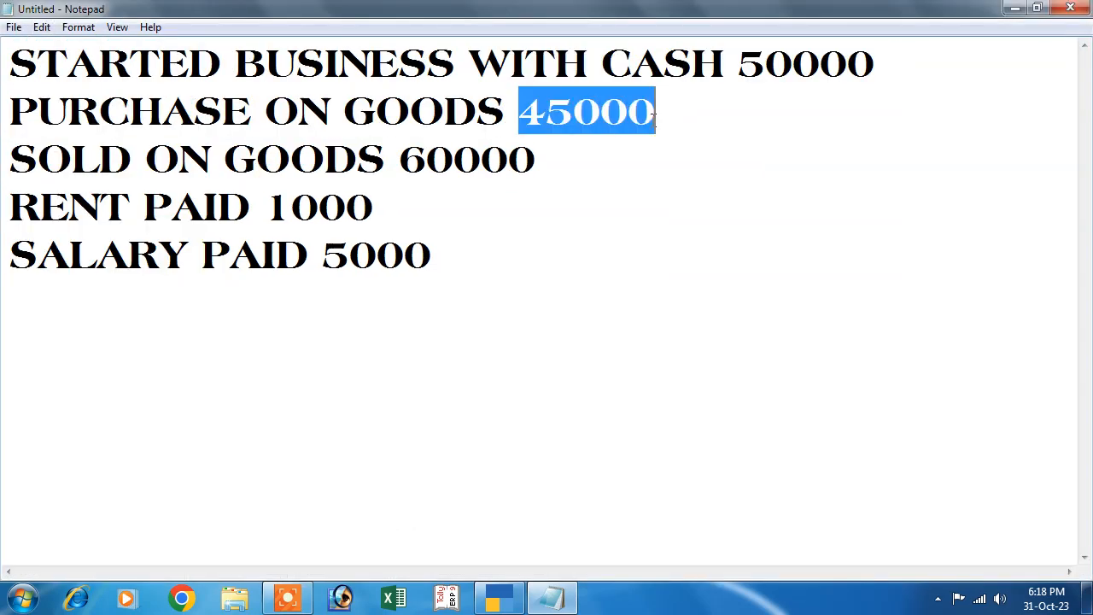
left_click(1014, 8)
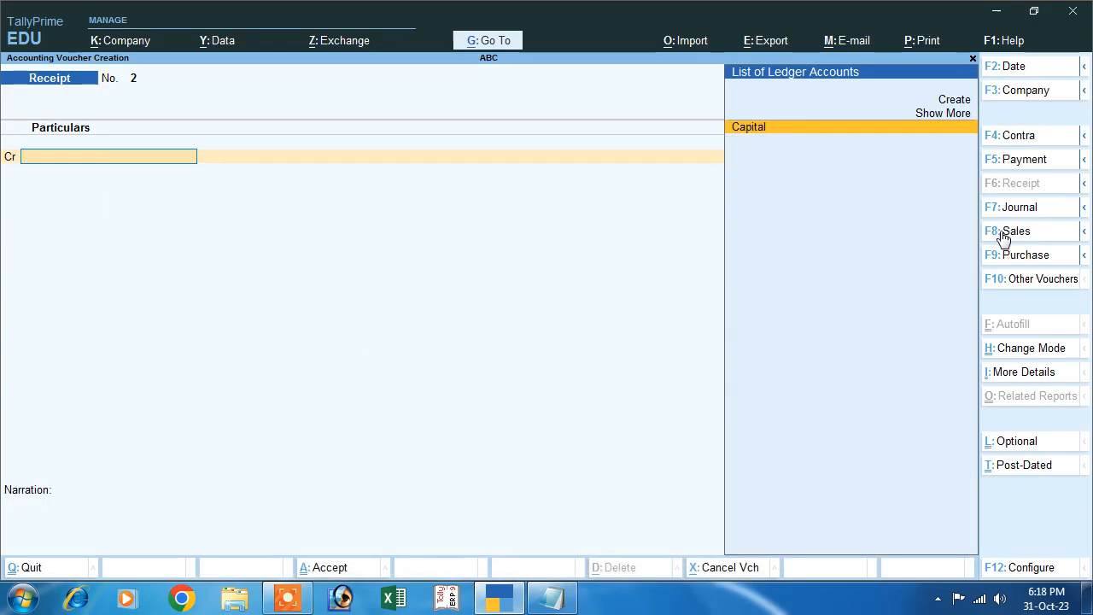
Step: Start a purchase voucher in As Voucher mode with supplier invoice number 01 dated 1-Apr-23
left_click(1016, 261)
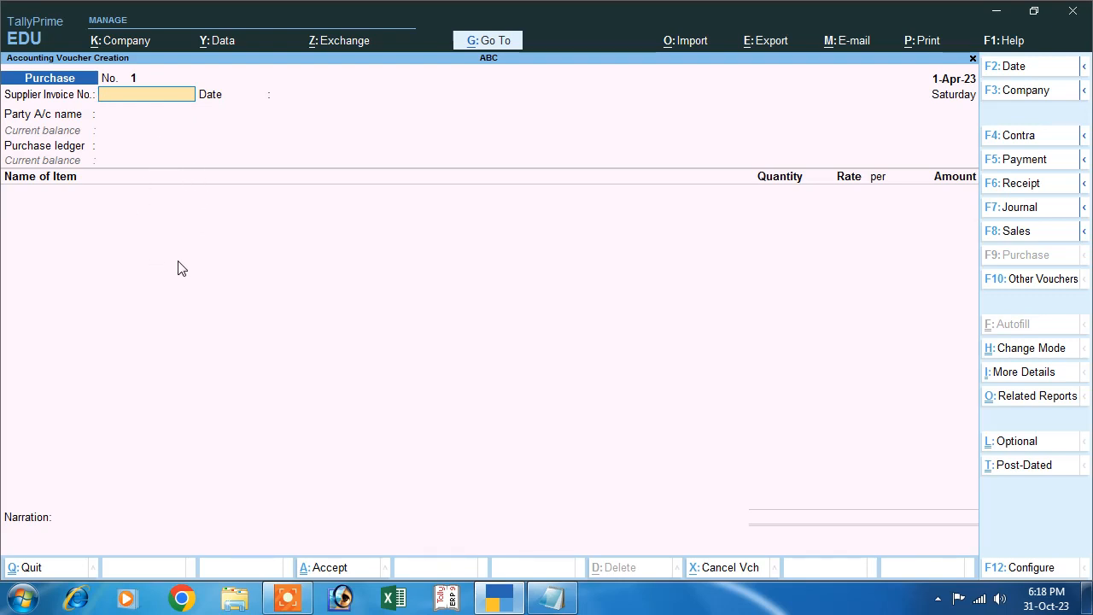
left_click(1001, 352)
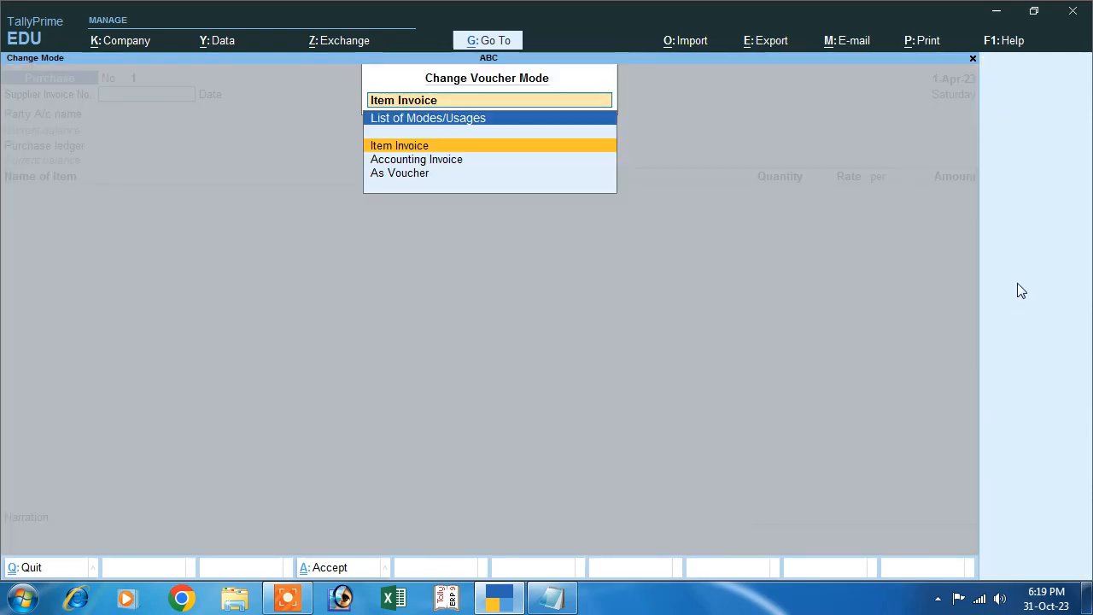
left_click(389, 175)
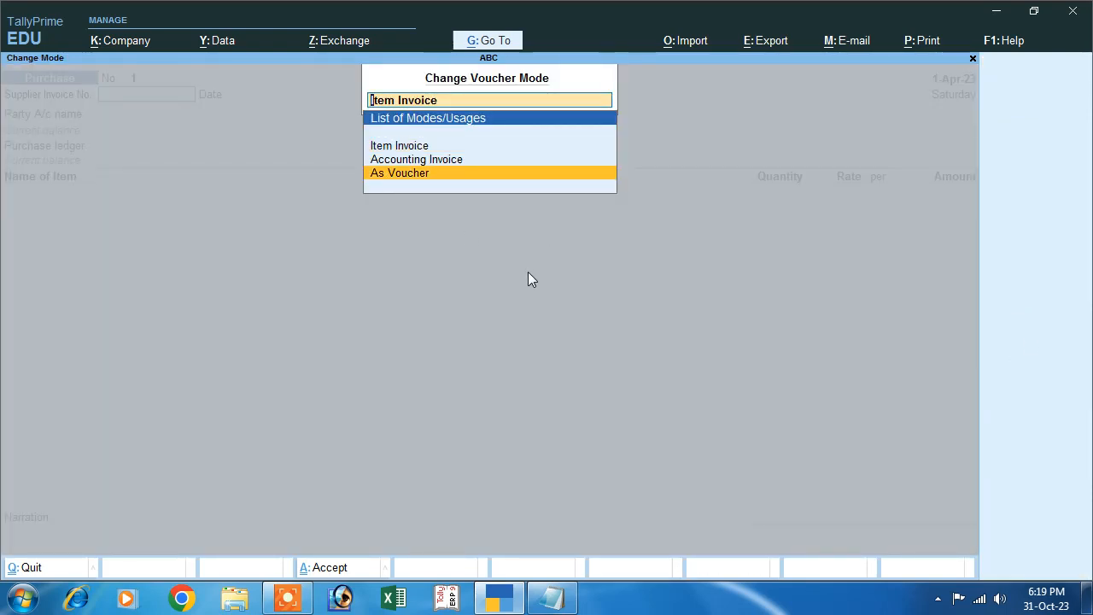
key("Return")
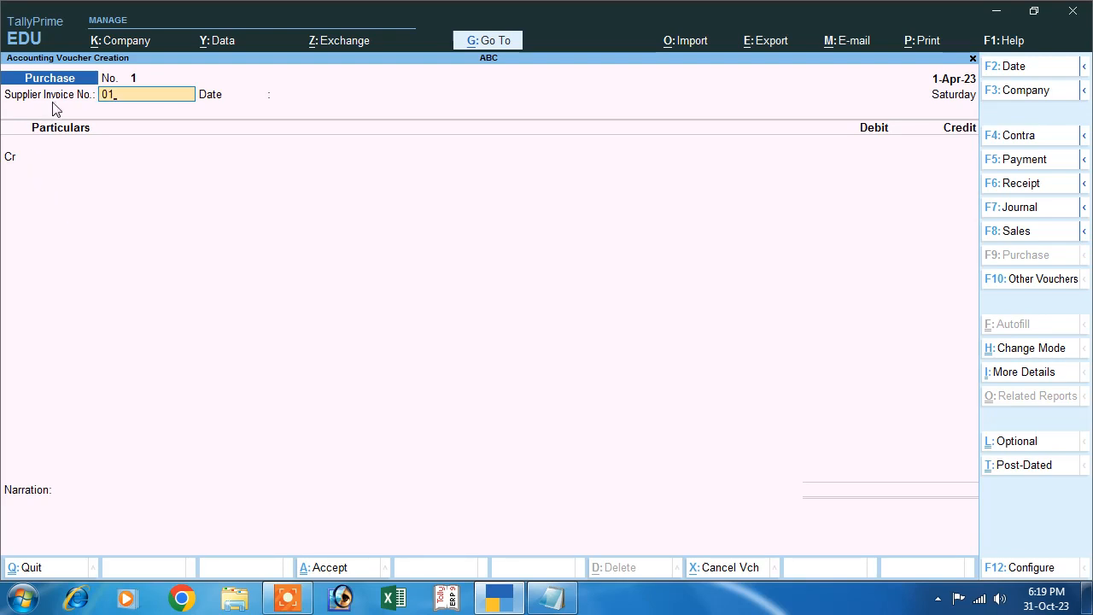
key("Return")
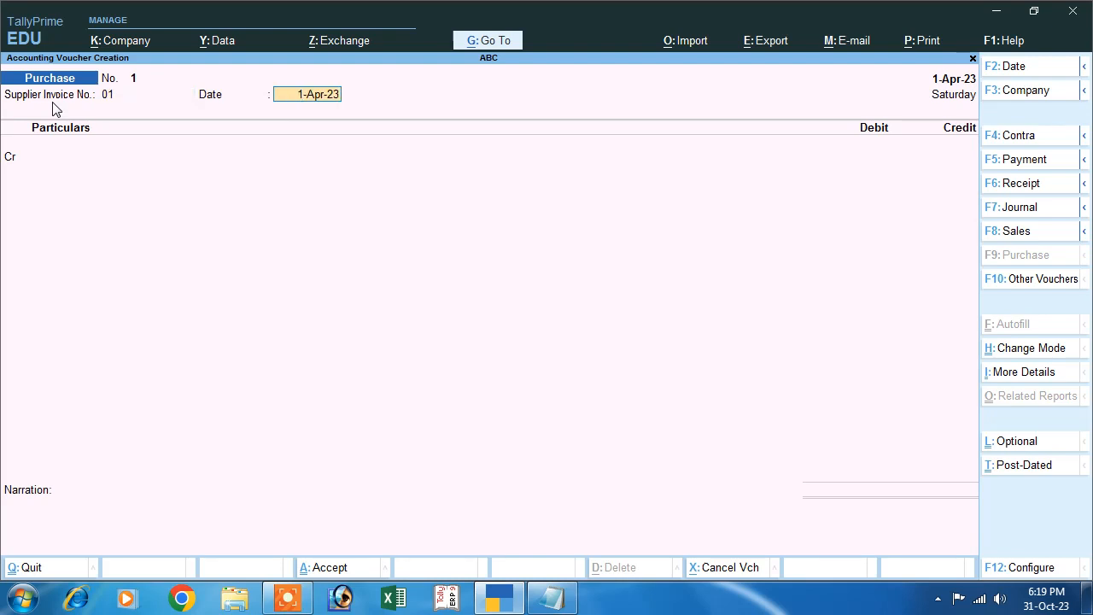
key("Return")
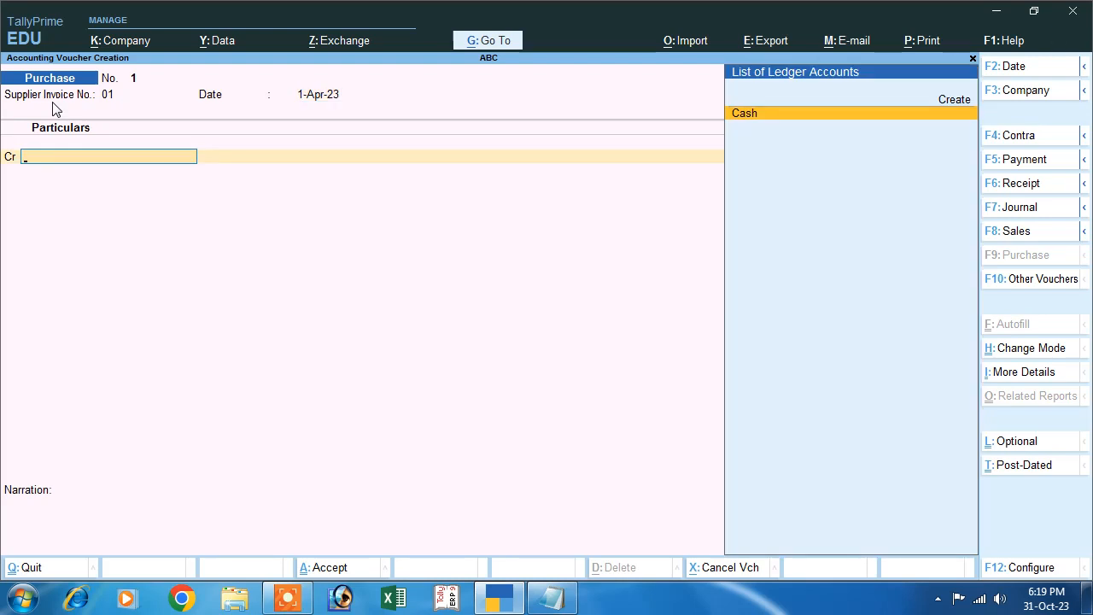
Step: Credit Cash with 45000 in the purchase voucher, leaving the receipt details blank and the party details at their defaults
key("Return")
key("Return")
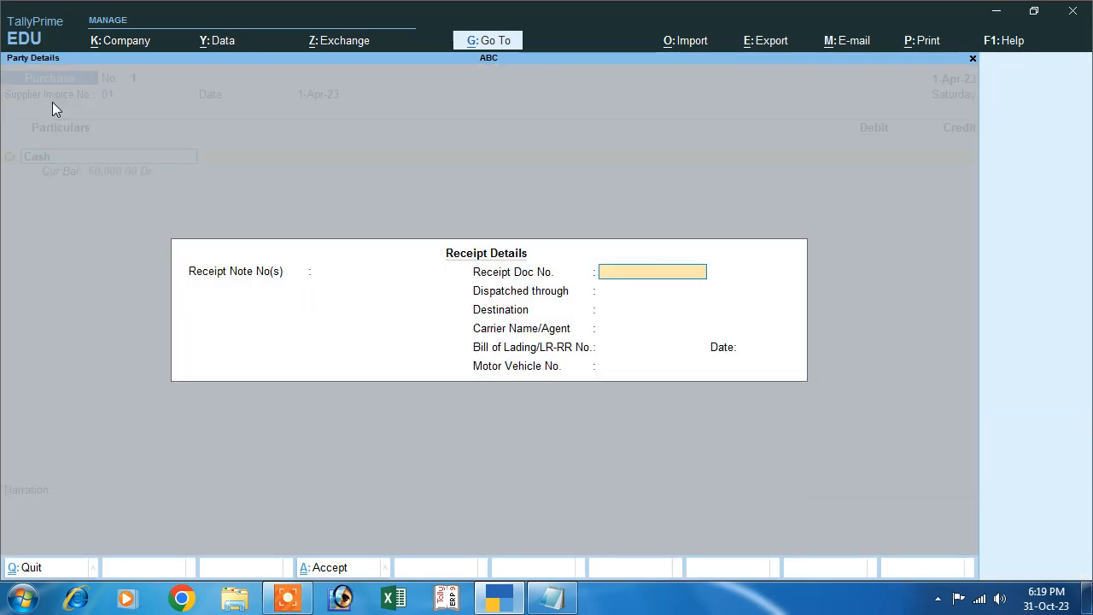
key("Return")
key("Return")
key("Return")
key("Return")
key("Return")
key("Return")
key("Return")
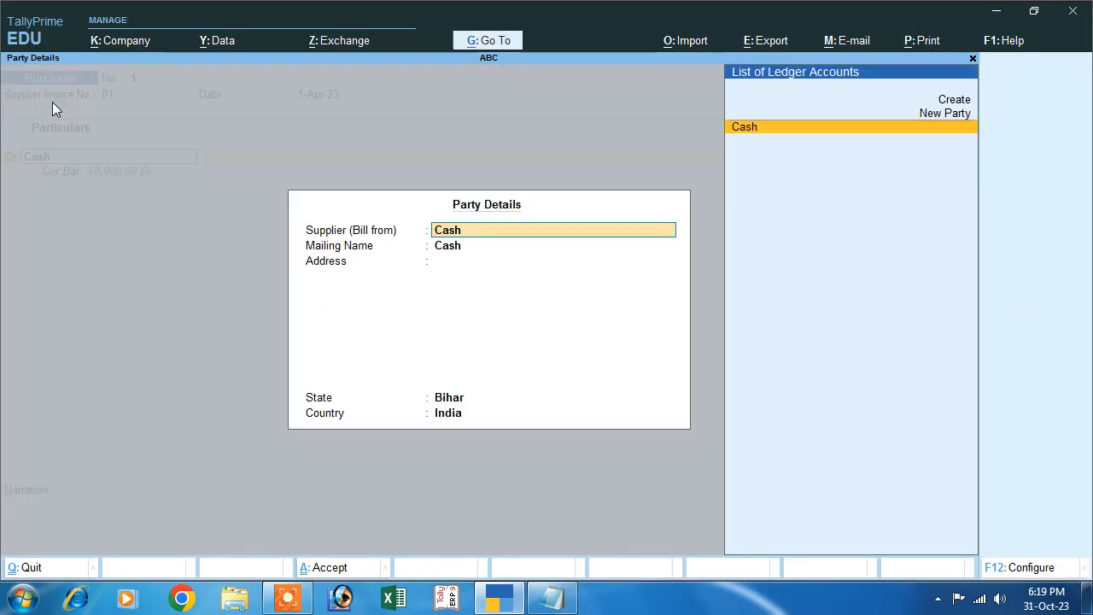
key("Return")
key("Return")
key("Return")
key("Return")
key("Return")
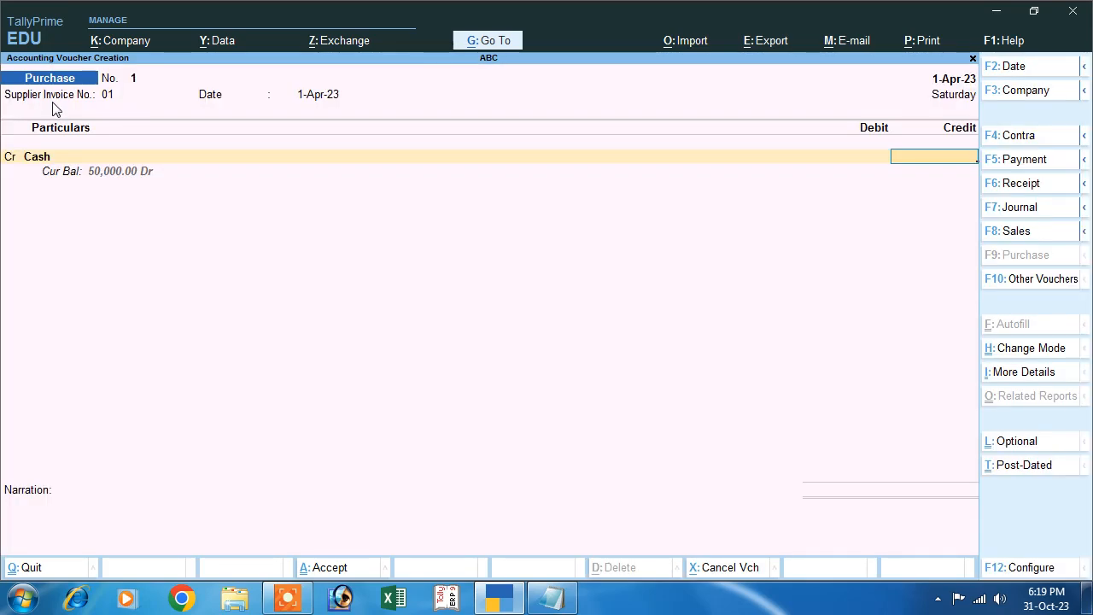
type("45000")
key("Return")
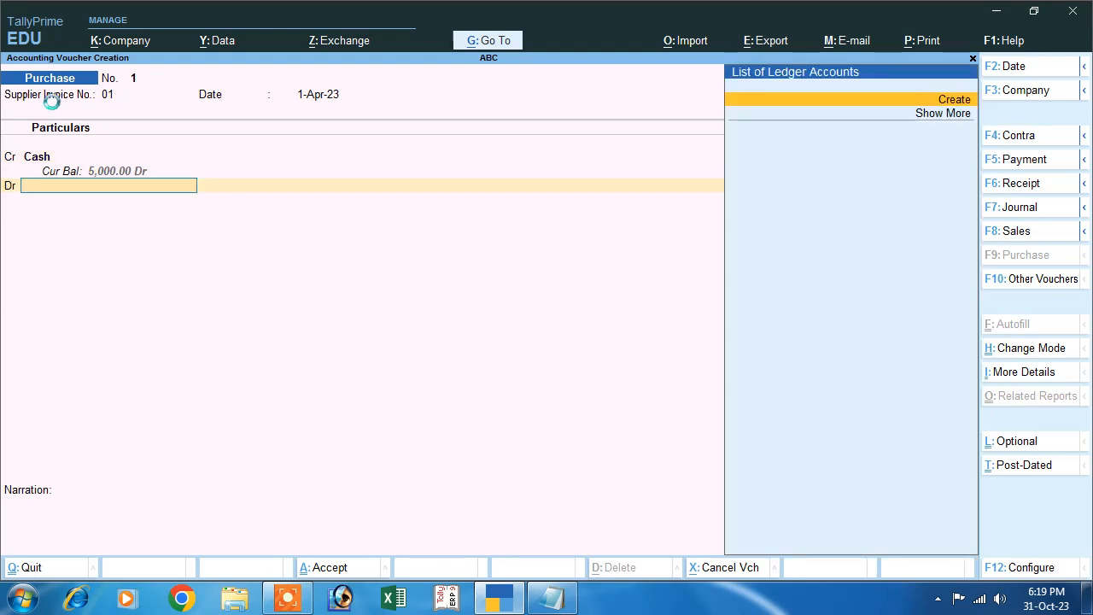
key("alt+c")
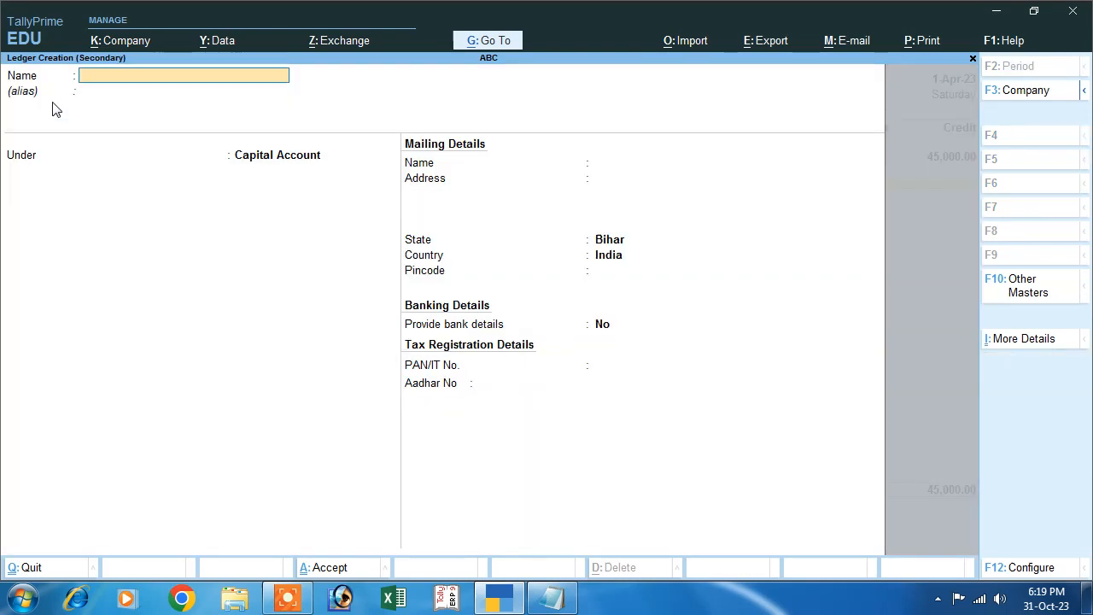
key("Escape")
key("y")
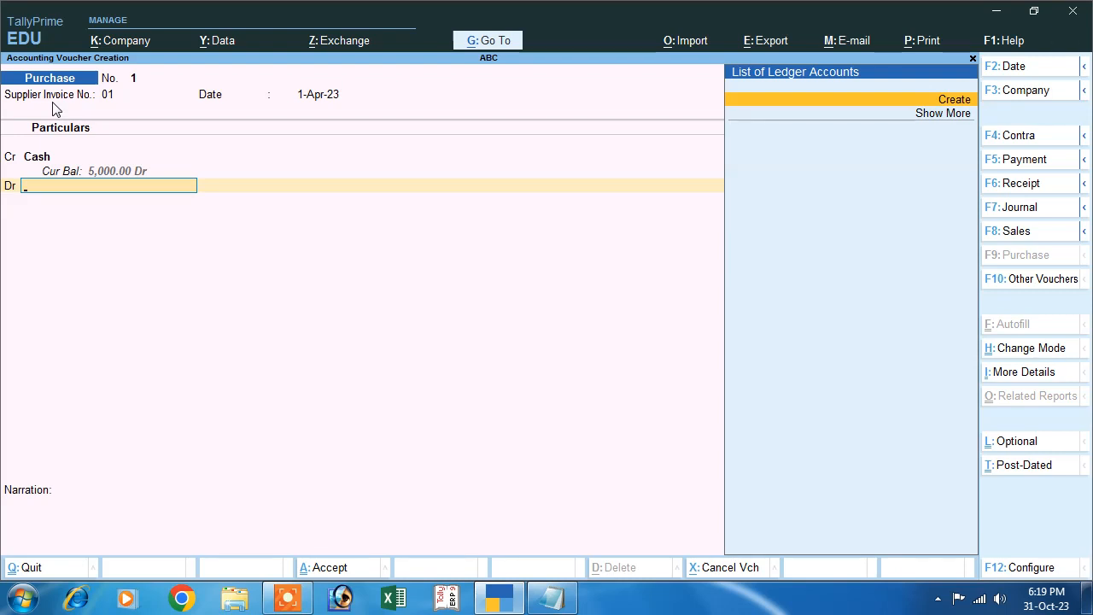
Step: Create a Purchase ledger under Purchase Accounts with ledger type Not Applicable for the debit entry
key("alt+c")
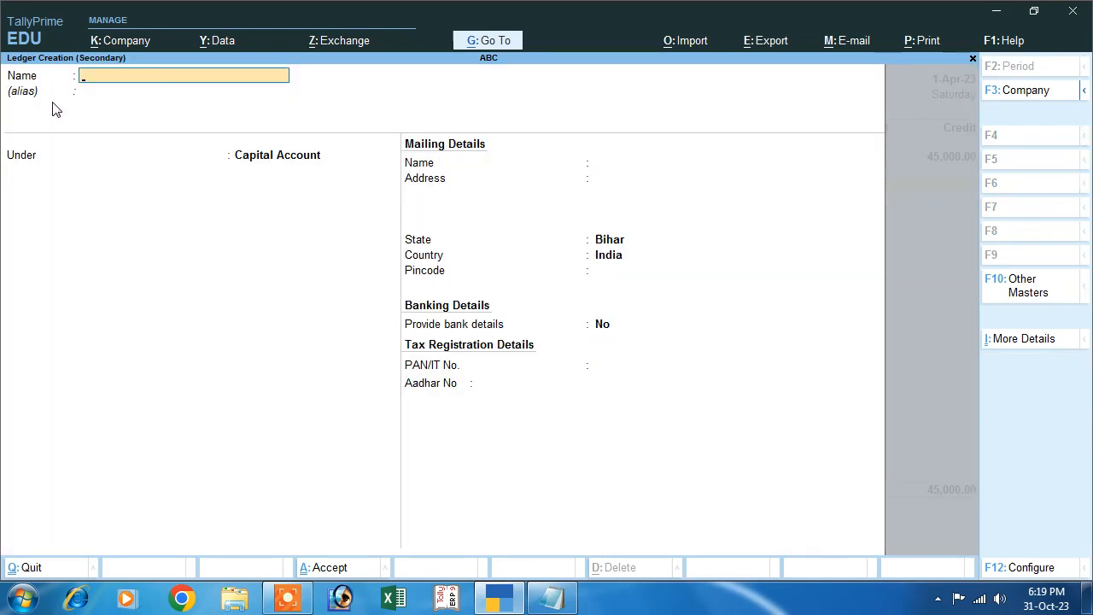
type("Purchase")
key("Return")
type("P")
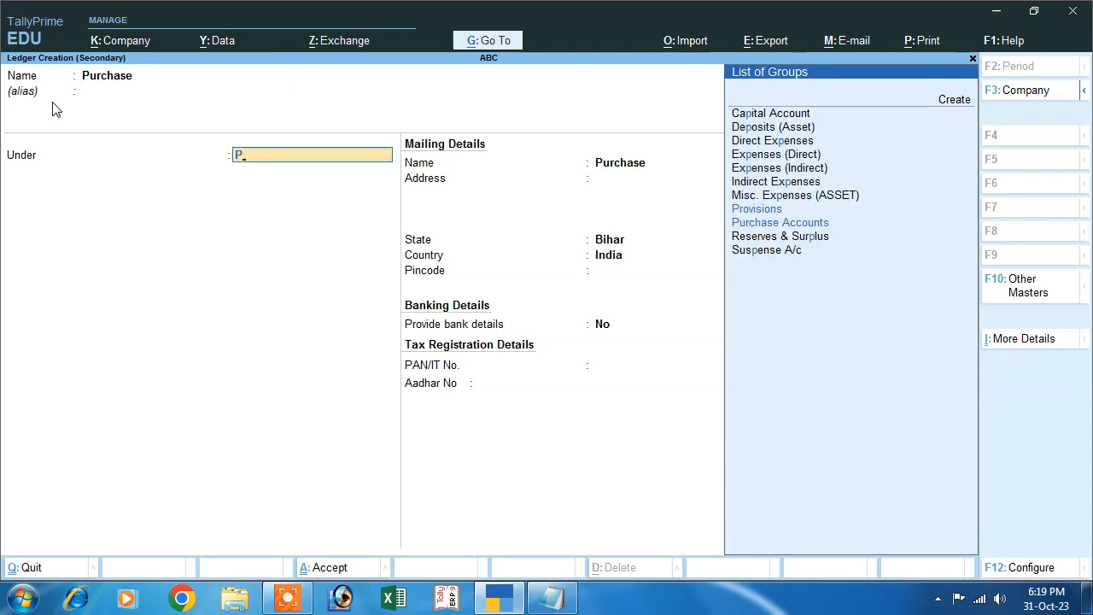
key("Down")
key("Return")
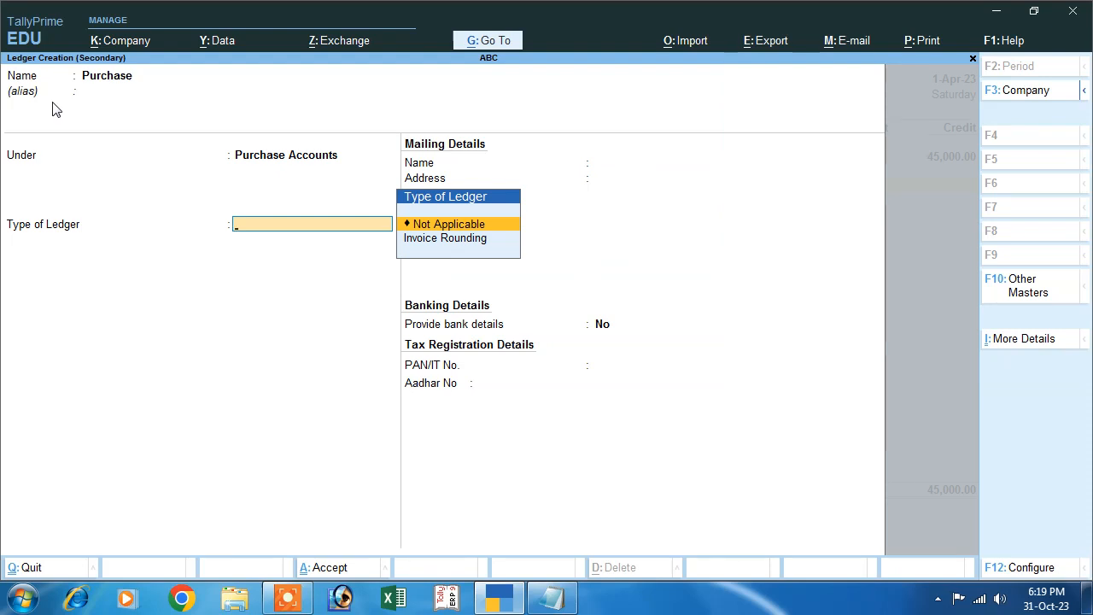
key("Return")
key("Return")
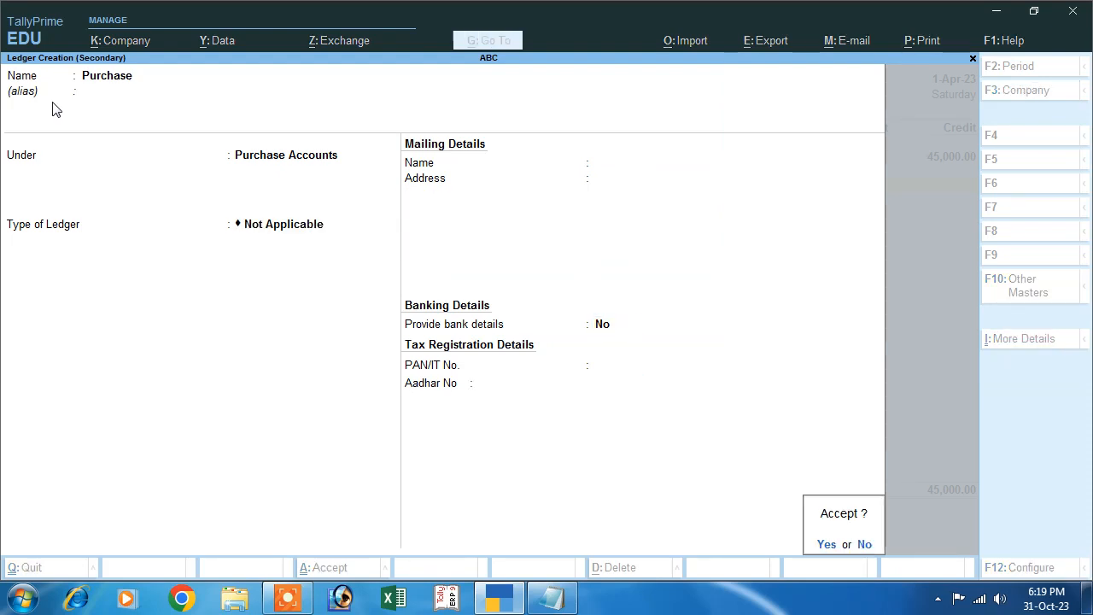
key("Return")
key("Return")
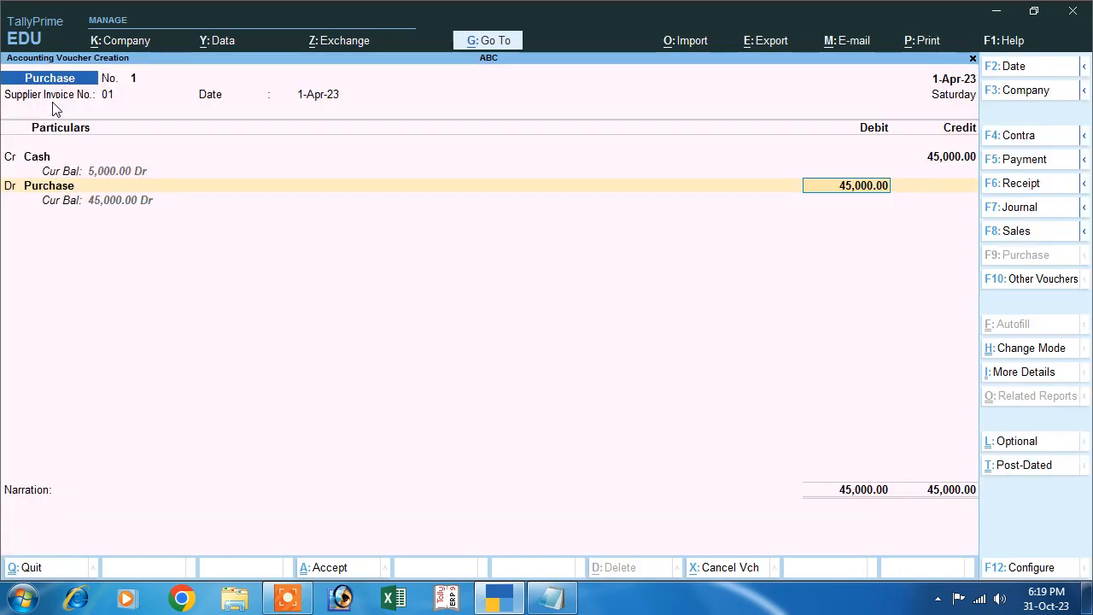
Step: Accept the 45000 debit to Purchase and save the purchase voucher without a narration
key("Return")
key("Return")
key("Return")
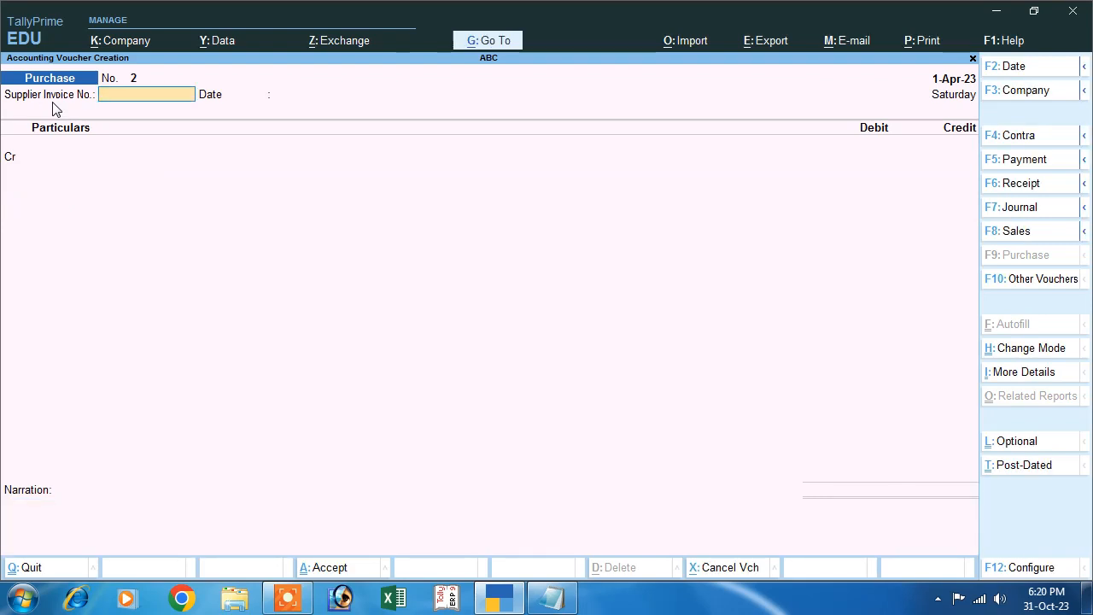
Step: Switch to Notepad to read the goods sold transaction and its amount, and return to TallyPrime
left_click(553, 598)
left_click_drag(11, 159, 530, 182)
left_click_drag(399, 160, 550, 166)
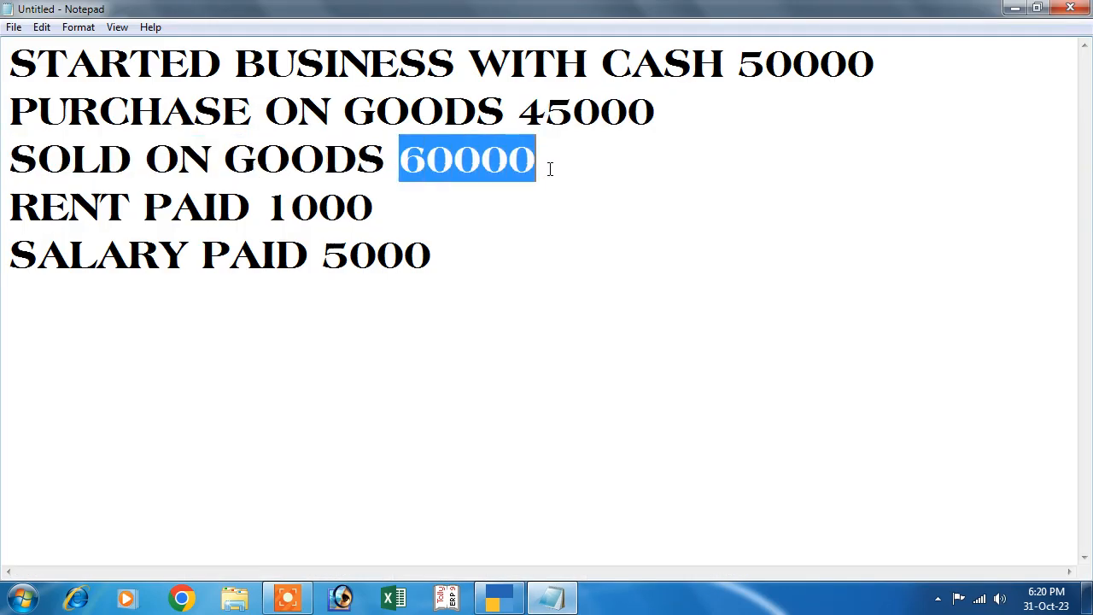
left_click(1013, 8)
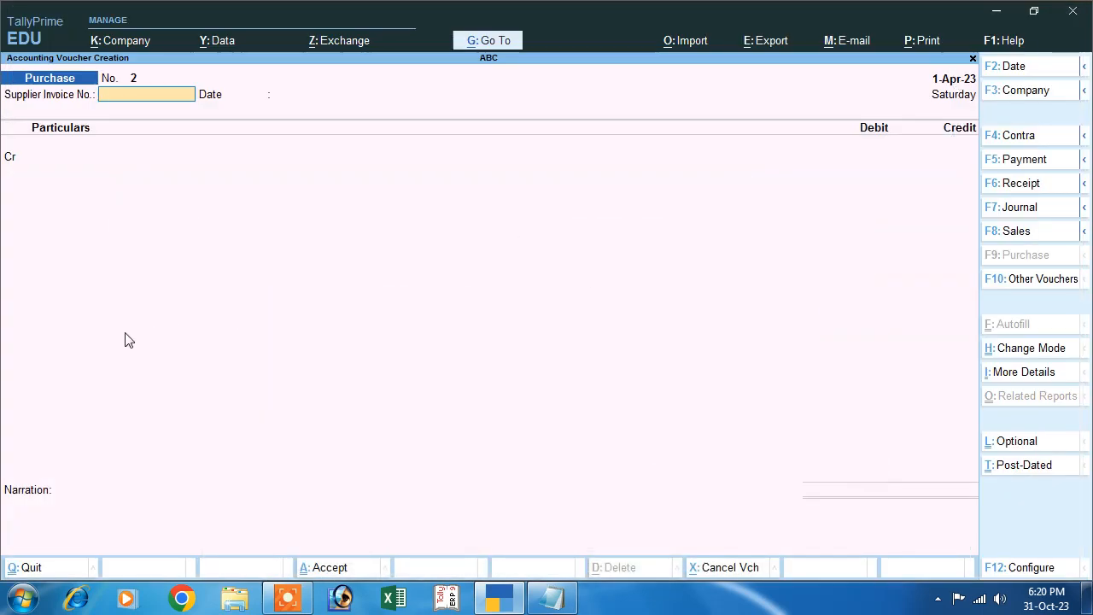
Step: Start a sales voucher in As Voucher mode
left_click(1003, 238)
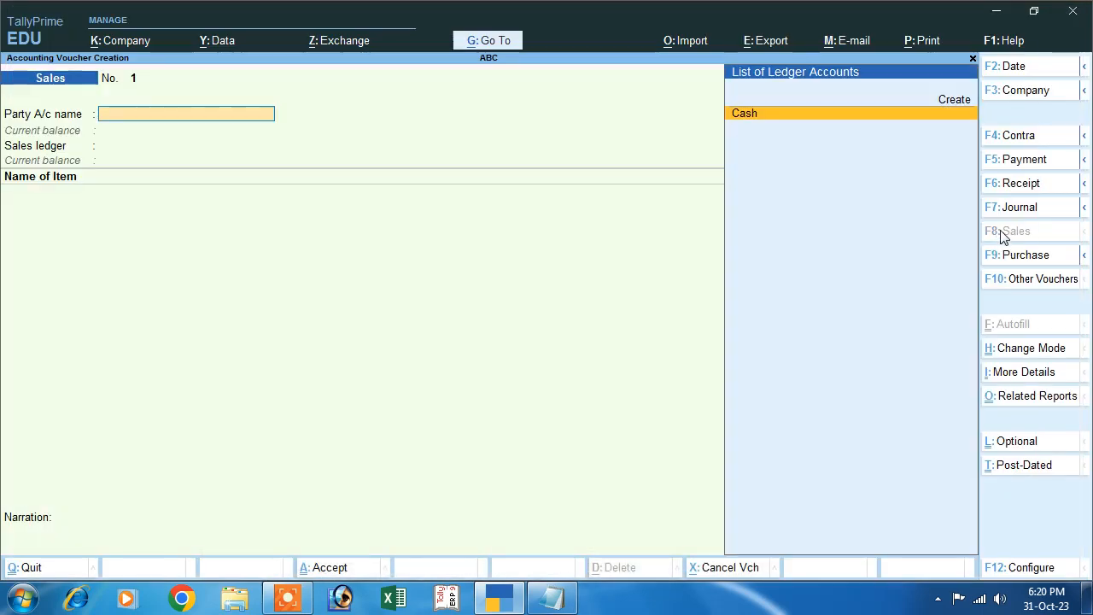
left_click(1028, 349)
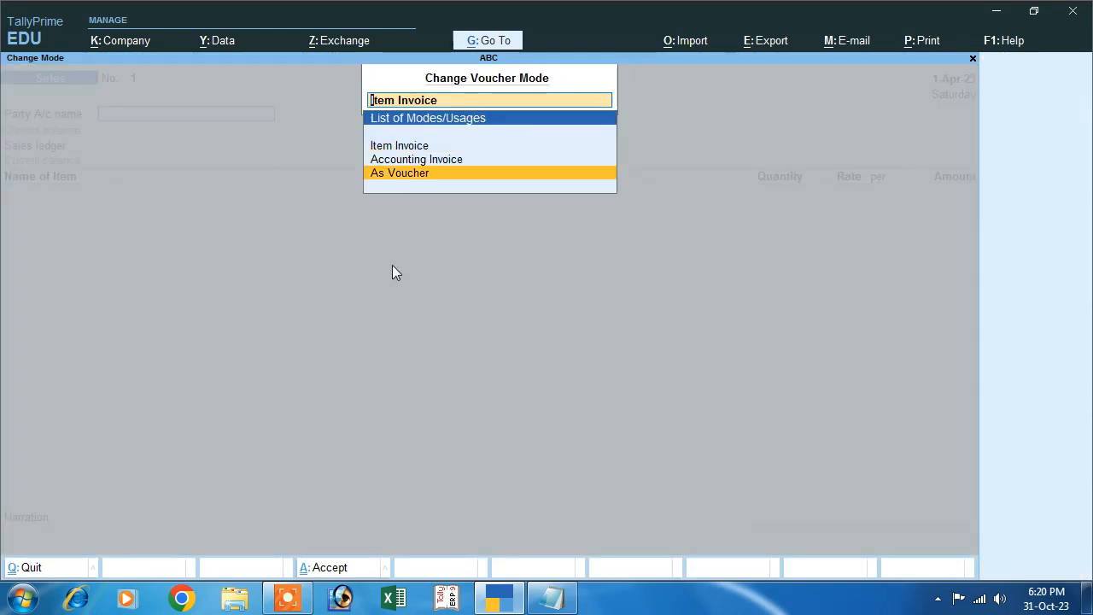
key("Return")
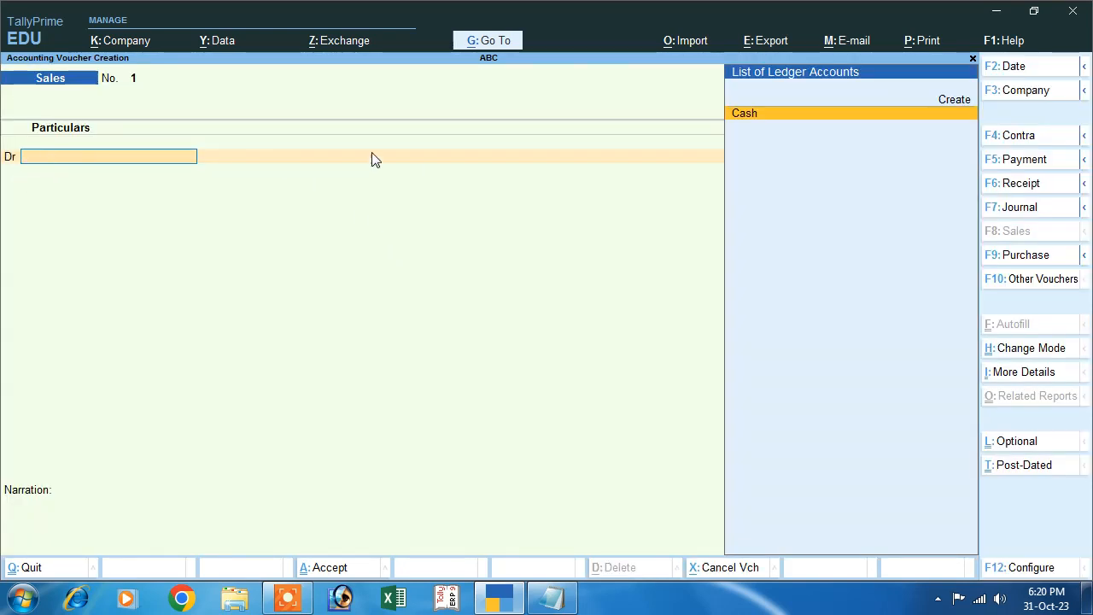
Step: Debit Cash with 60000 in the sales voucher, leaving the additional details blank and the party details at their defaults
left_click(755, 111)
key("Return")
key("Return")
key("Return")
key("Return")
key("Return")
key("Return")
key("Return")
key("Return")
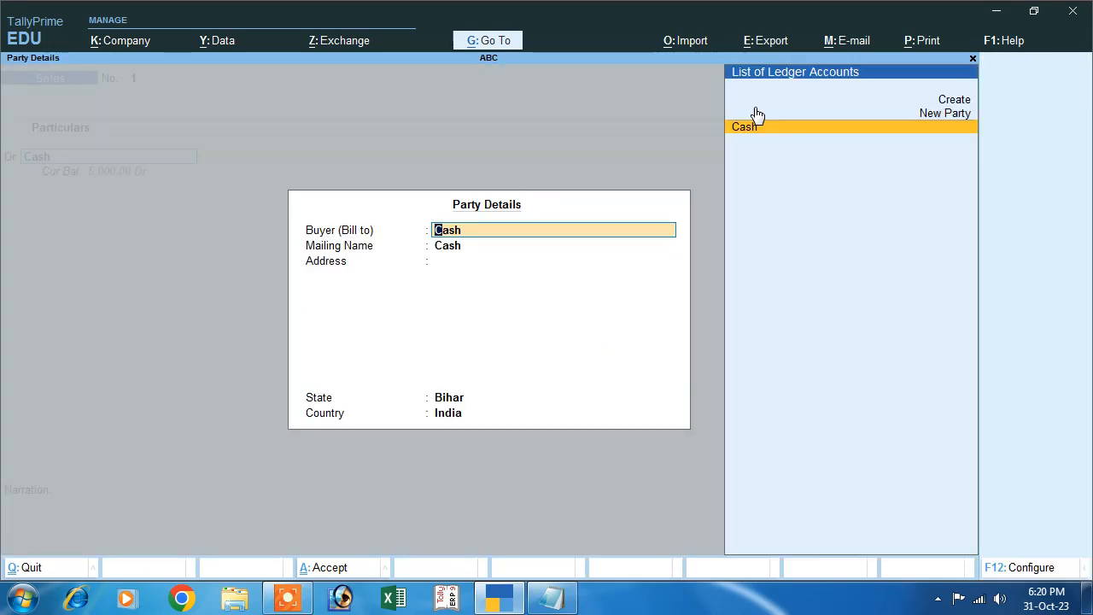
key("Return")
key("Return")
key("Return")
key("Return")
key("Return")
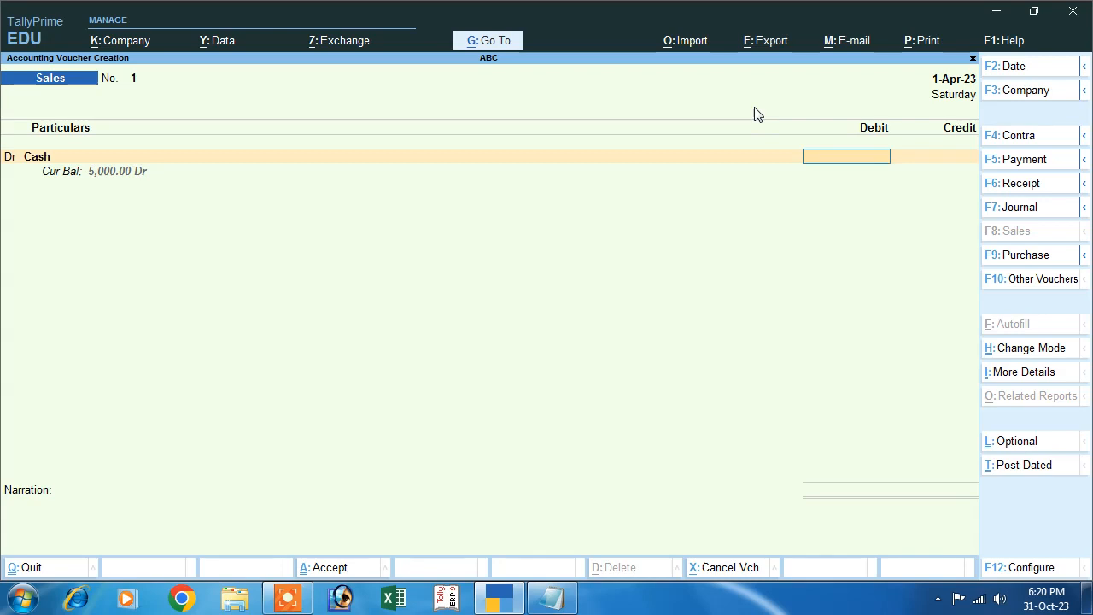
type("60000")
key("Return")
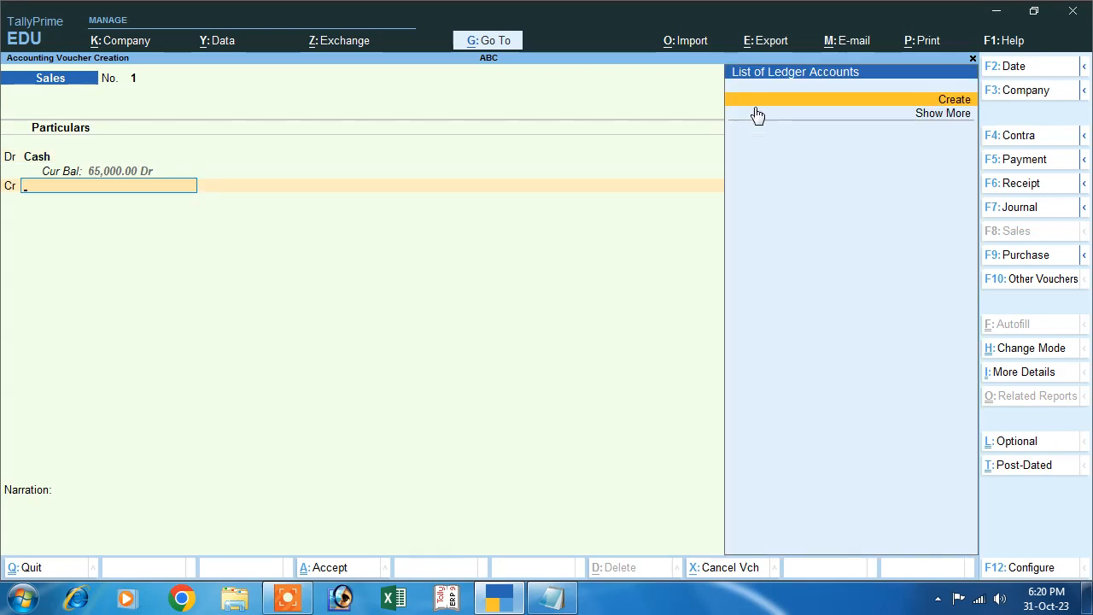
Step: Create a Sales ledger under Sales Accounts with ledger type Not Applicable for the credit entry
key("Return")
type("Sales")
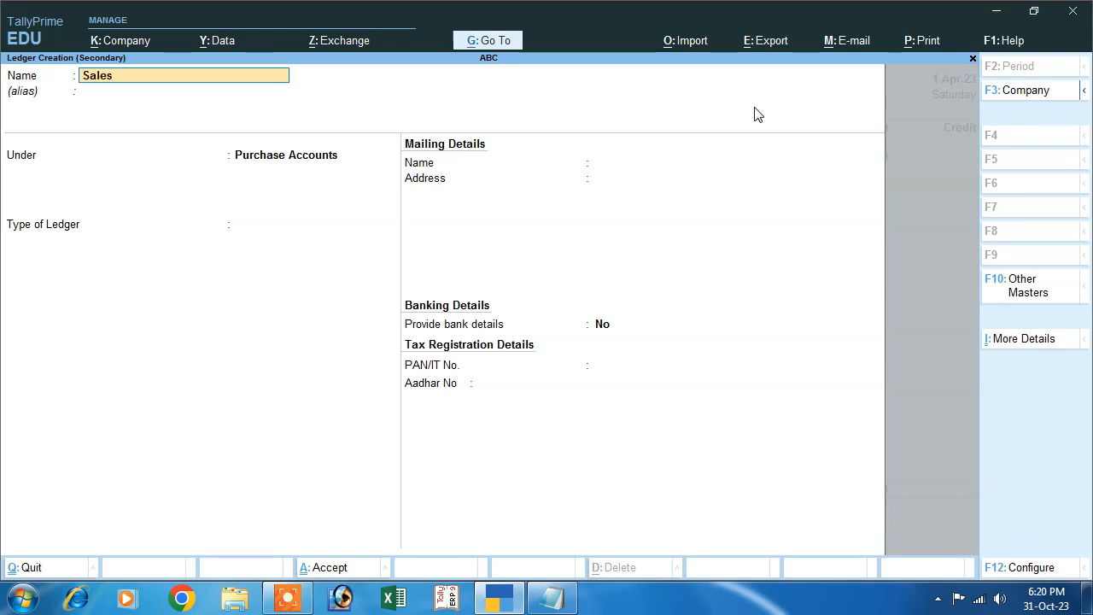
key("Return")
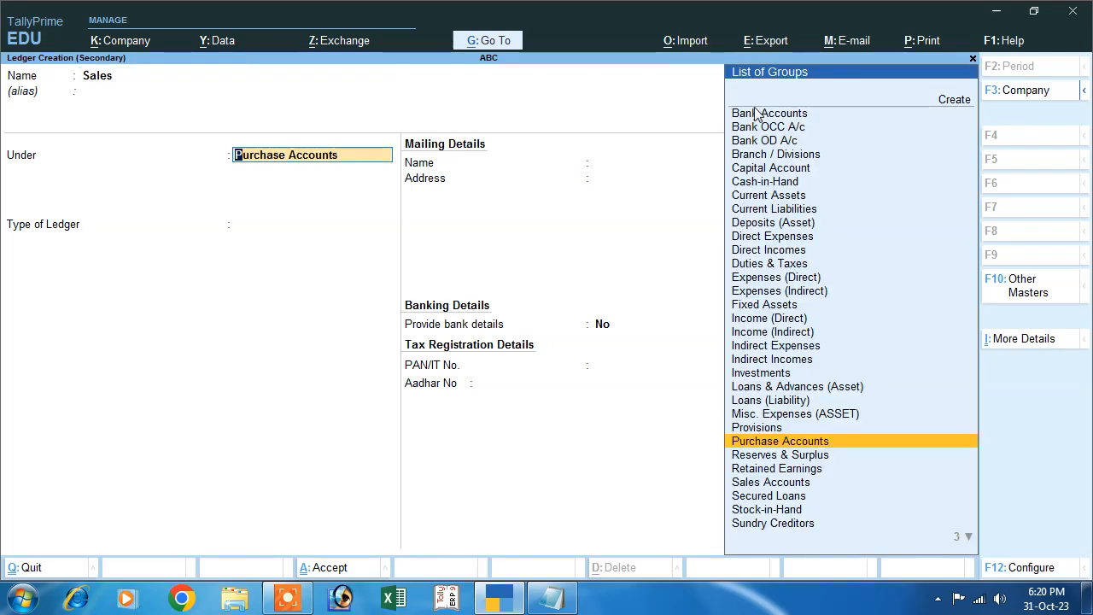
type("S")
key("Down")
key("Up")
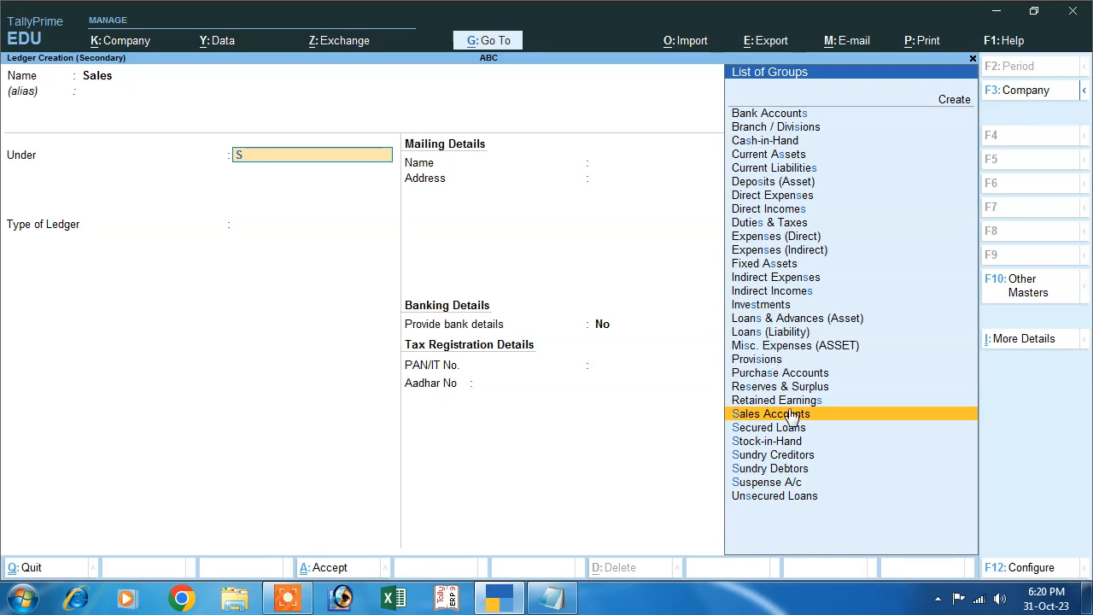
key("Return")
key("Return")
key("Return")
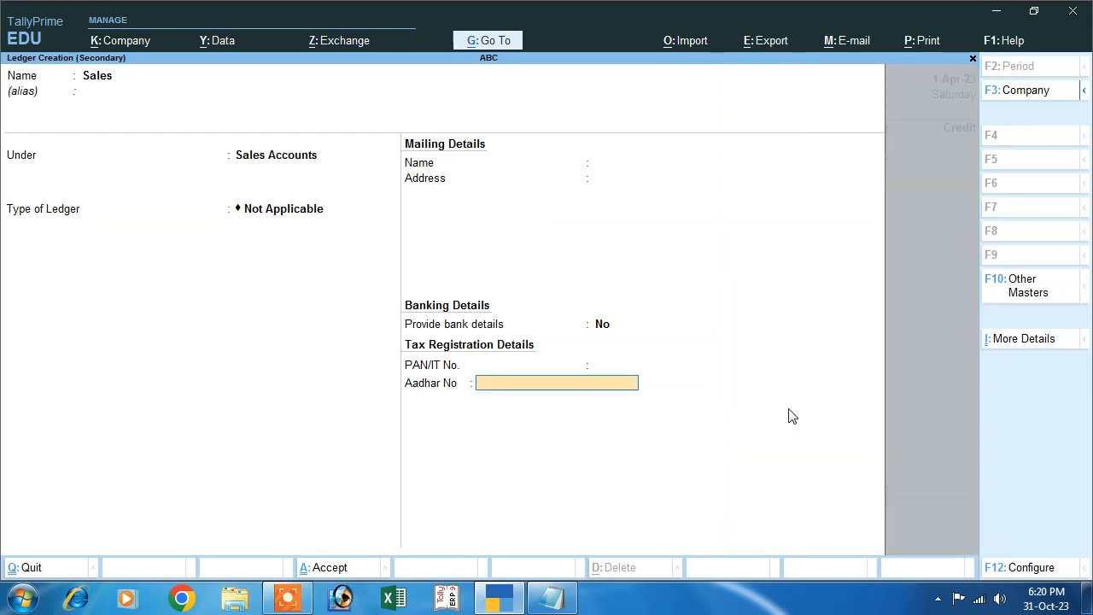
key("Return")
key("Return")
key("Return")
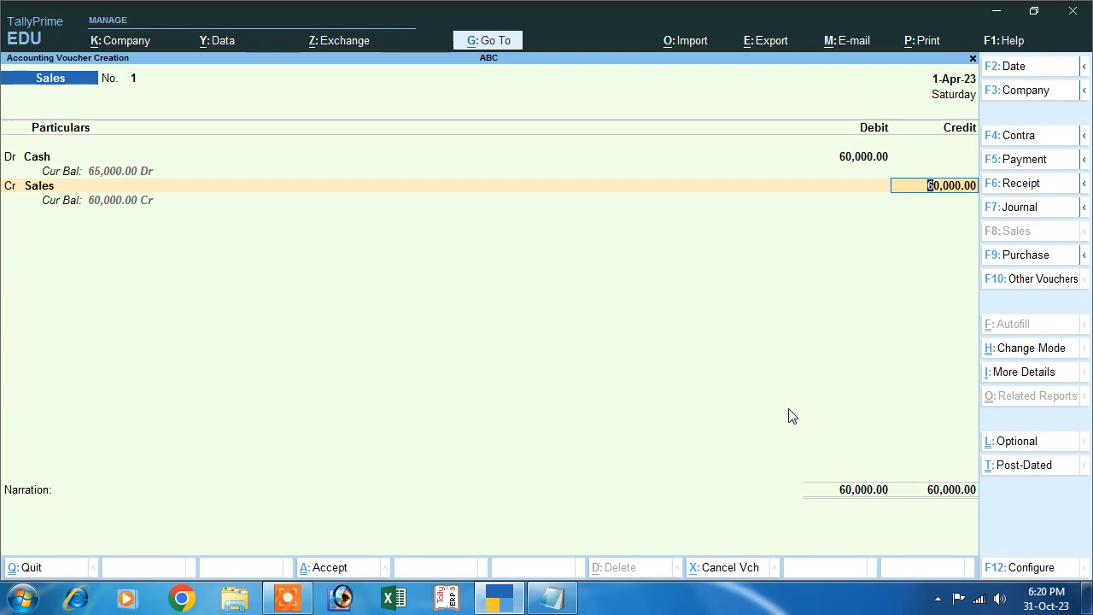
Step: Accept the 60000 credit to Sales and save the sales voucher without a narration
key("Return")
key("Return")
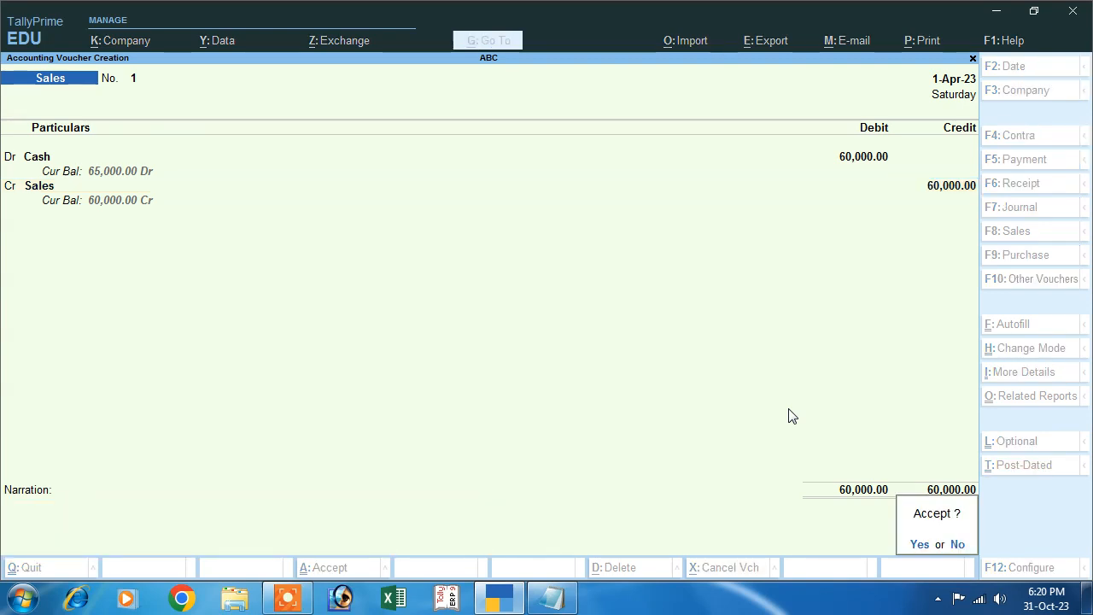
key("Return")
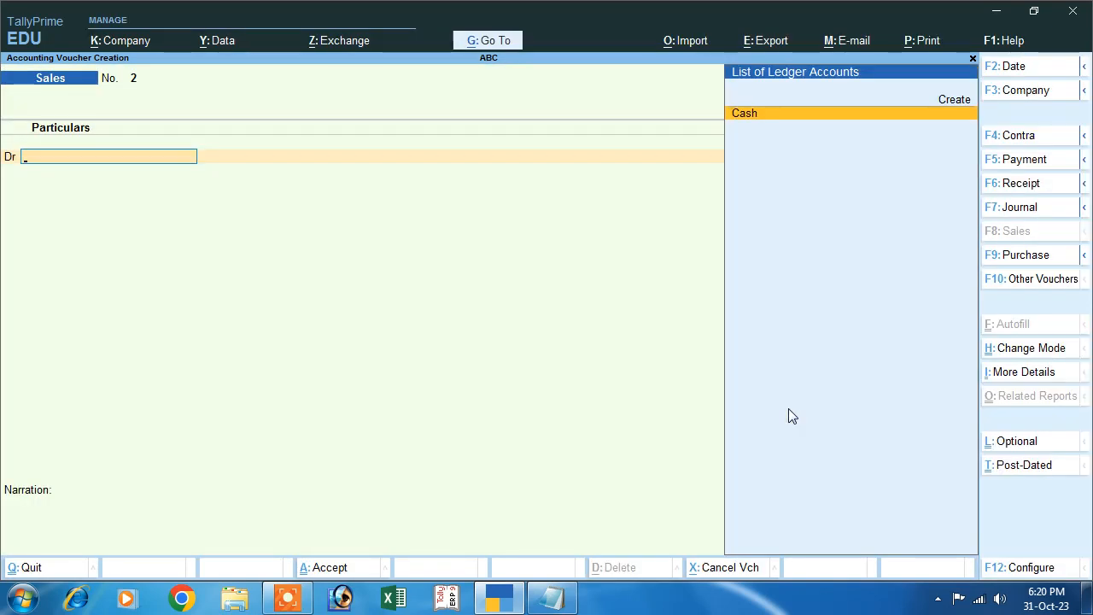
Step: Switch to Notepad to read the rent transaction and its amount, and return to TallyPrime
left_click(553, 598)
left_click_drag(10, 206, 405, 224)
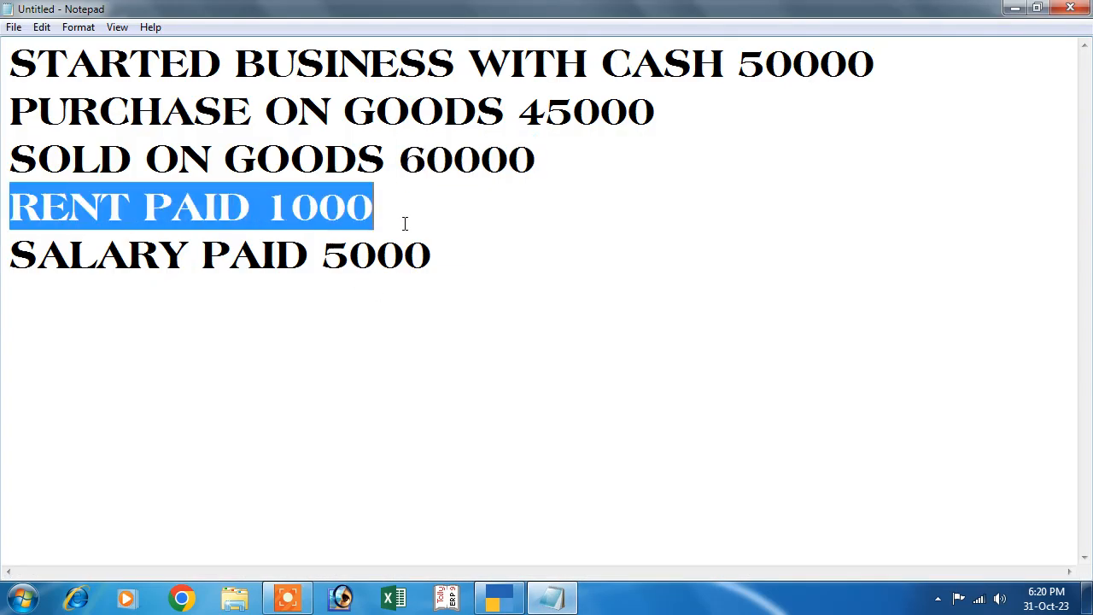
left_click(553, 598)
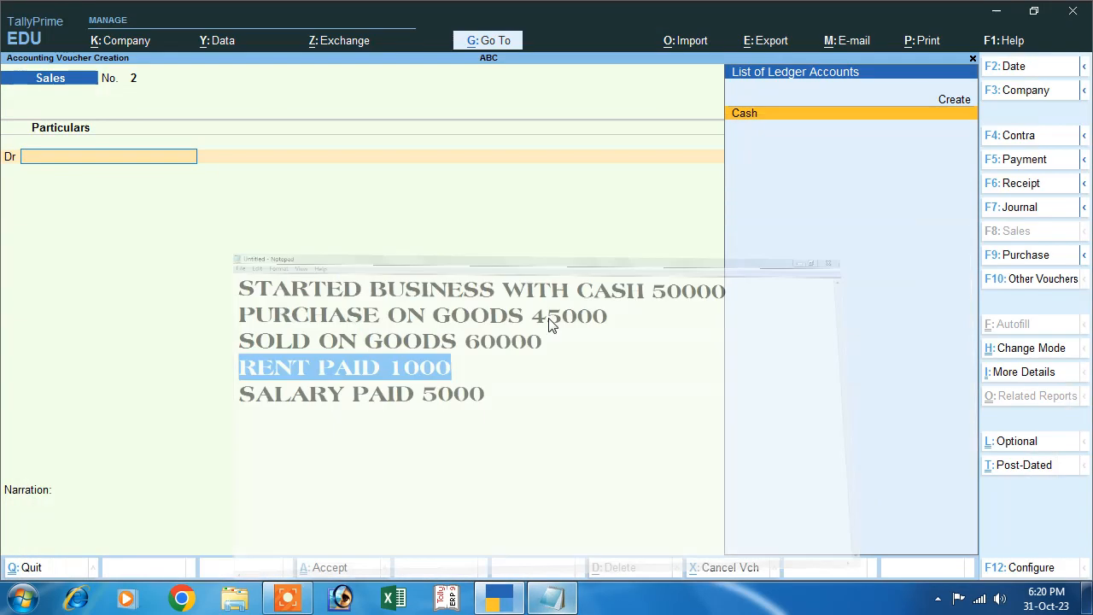
Step: Start a payment voucher and create a Rent Paid ledger under an indirect account group for its debit entry
left_click(1020, 162)
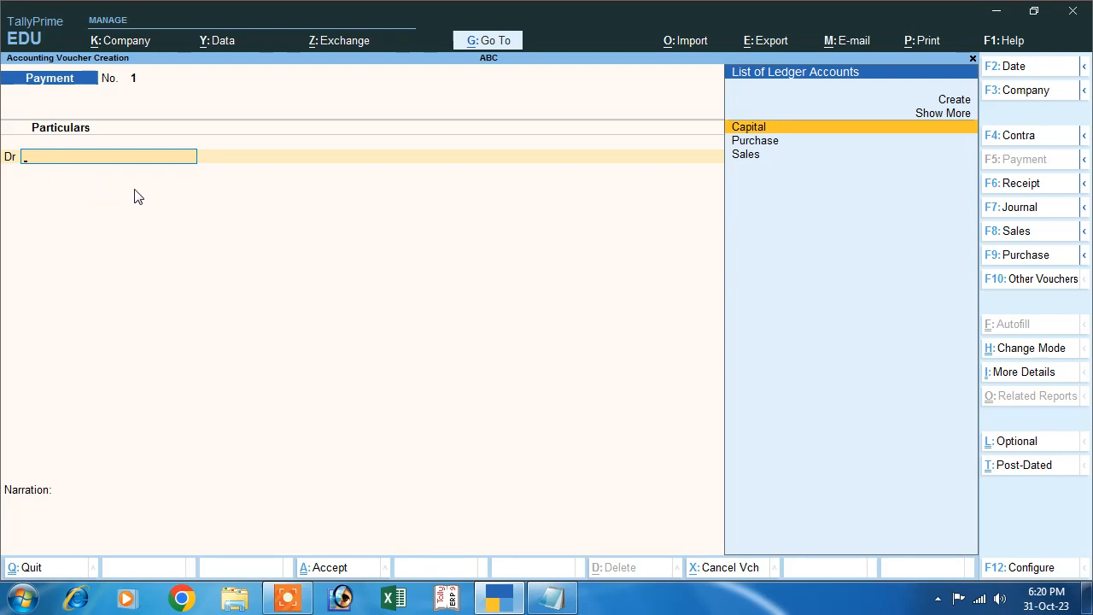
left_click(953, 99)
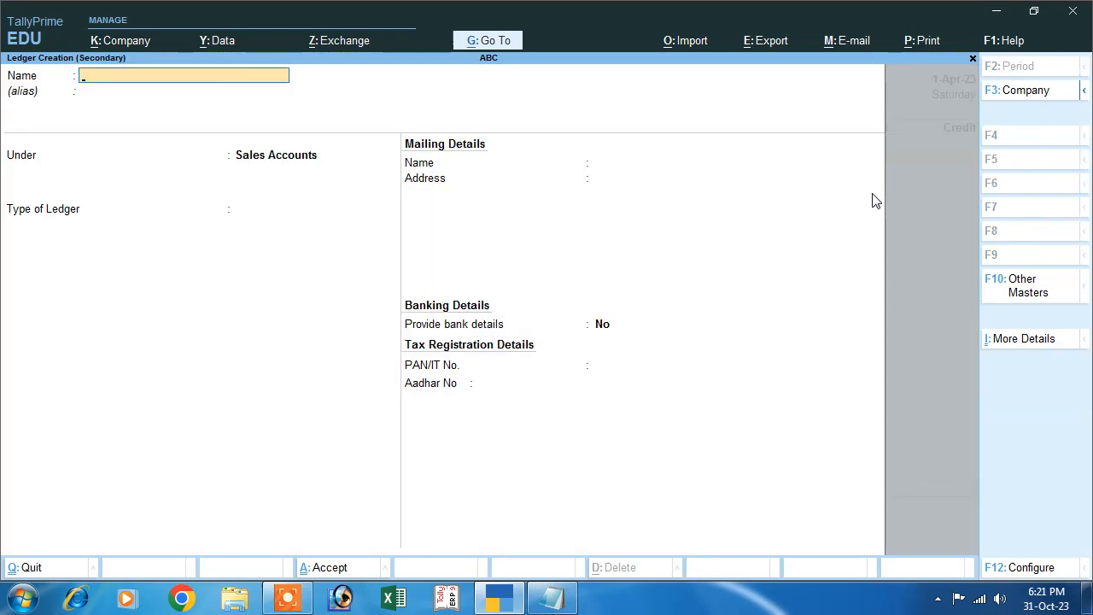
type("Rent Paid")
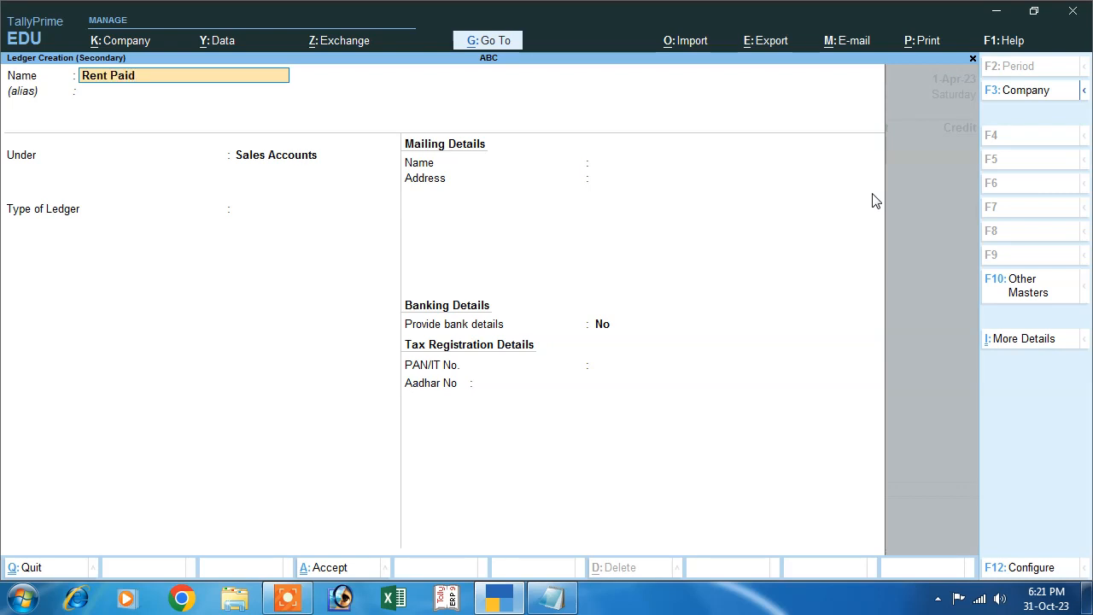
key("Return")
key("Return")
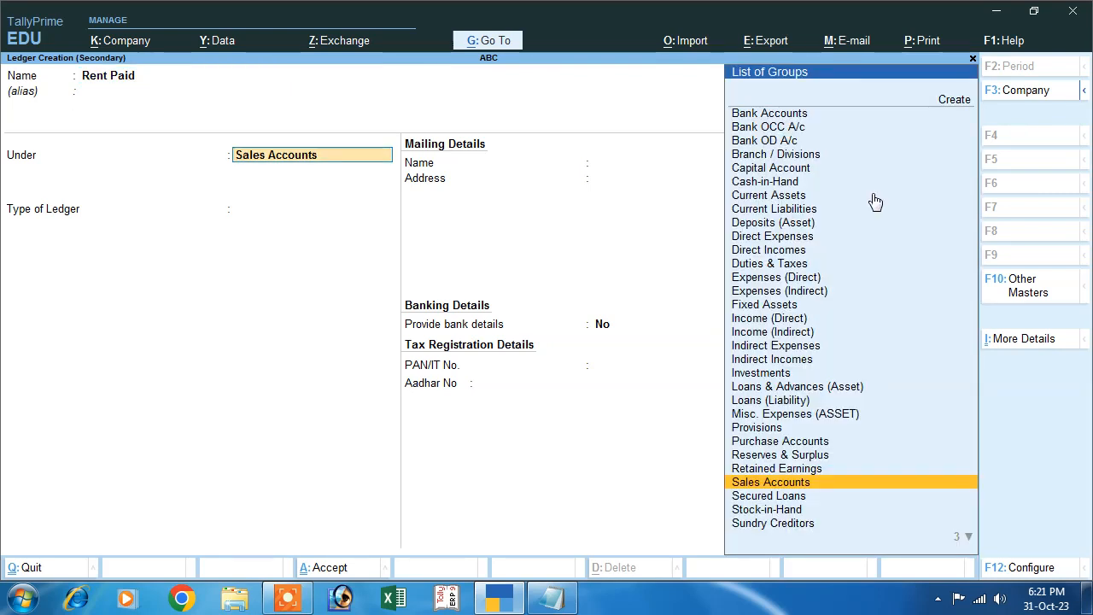
type("P")
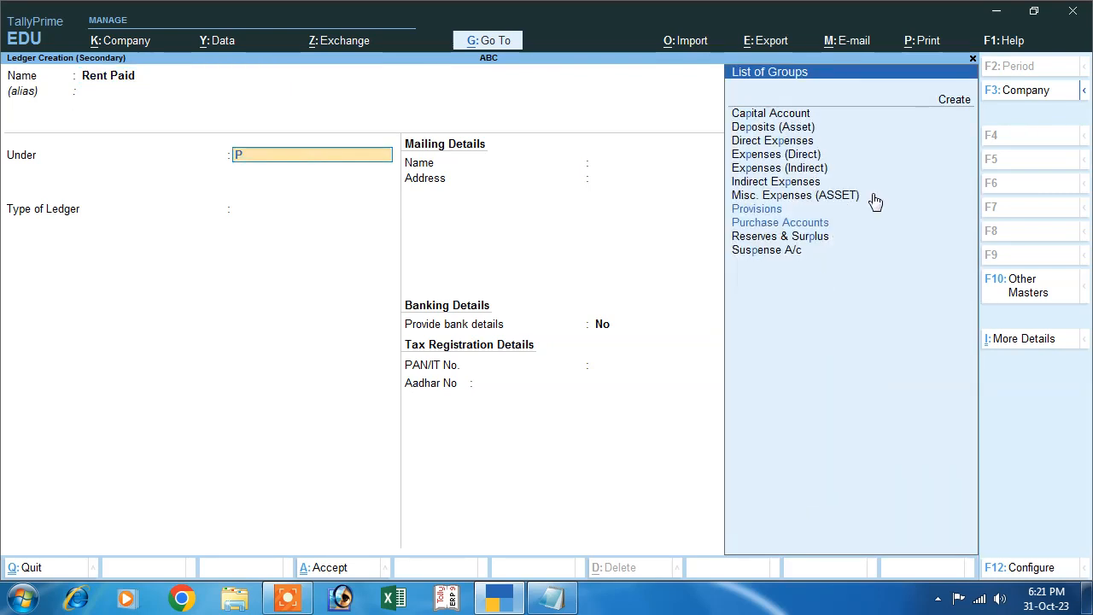
key("BackSpace")
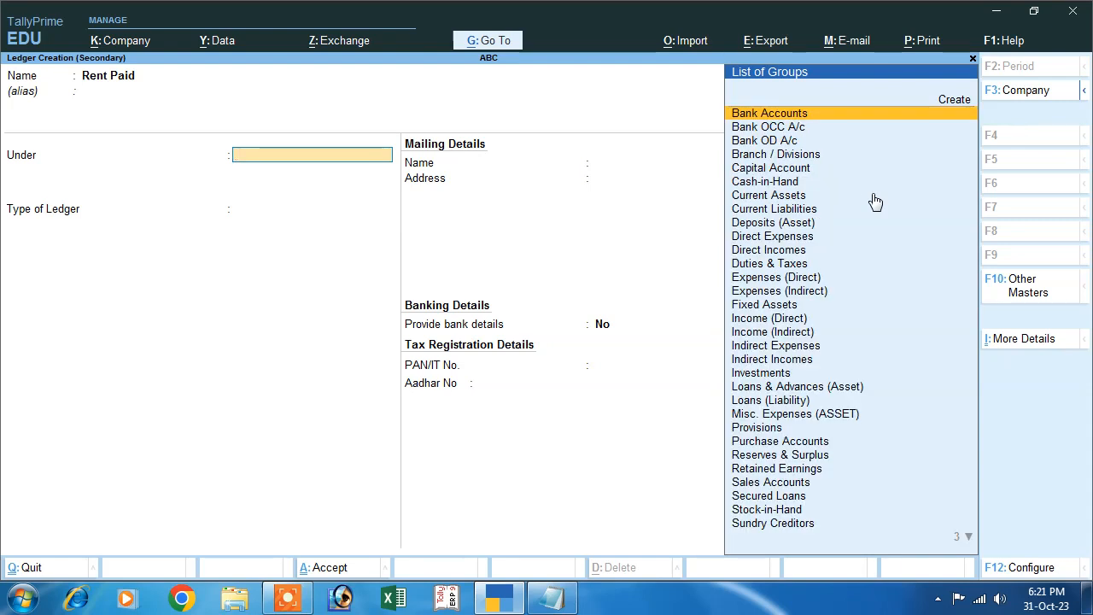
type("I")
key("Down")
key("Down")
key("Down")
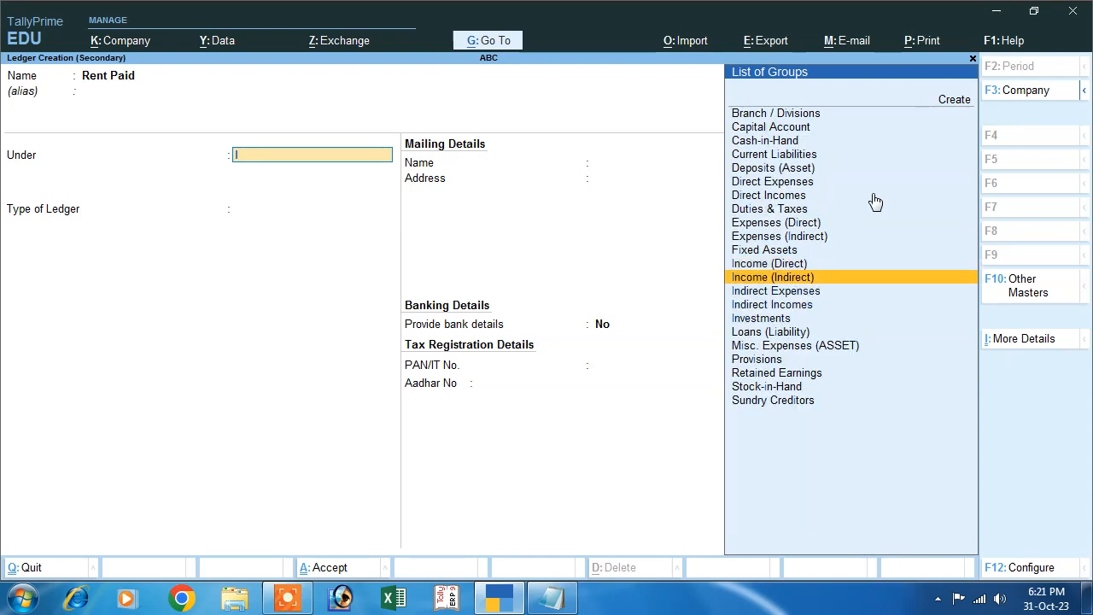
key("Return")
key("Return")
key("Return")
key("Return")
key("Return")
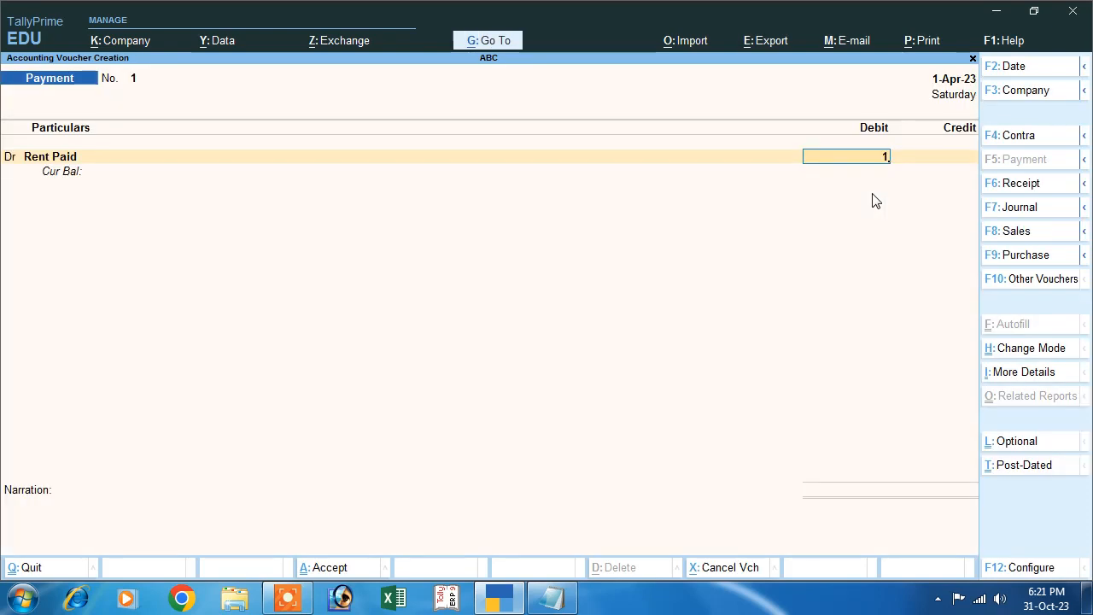
Step: Debit Rent Paid with 1000, credit the same amount to Cash, and save the payment voucher without a narration
type("1000")
key("Return")
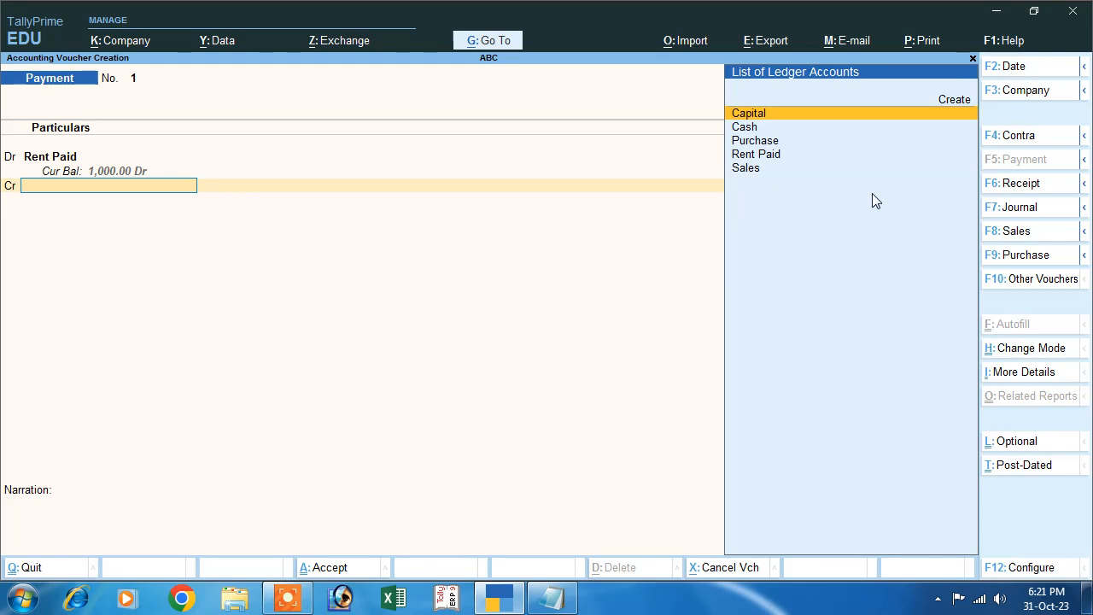
key("Down")
key("Return")
key("Return")
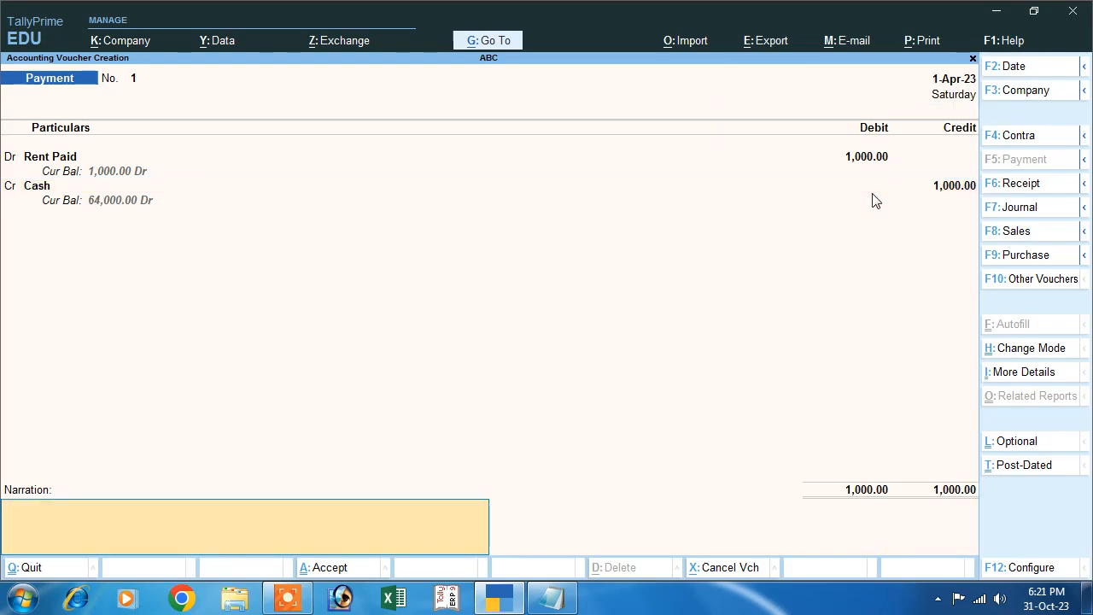
key("Return")
key("Return")
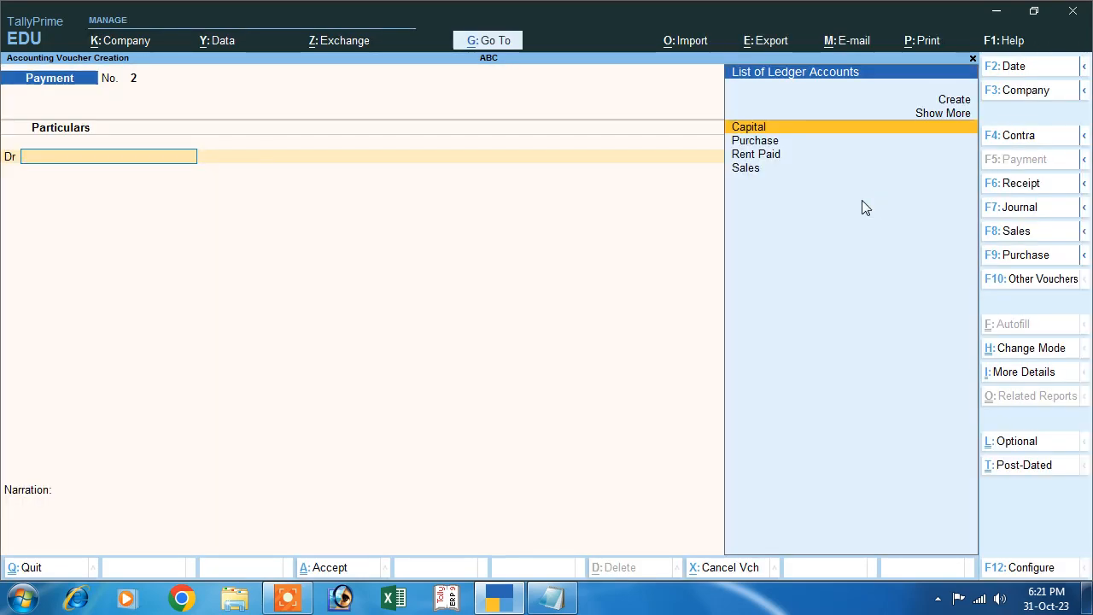
Step: Switch to Notepad to read the salary transaction and its amount, and return to TallyPrime
left_click(552, 598)
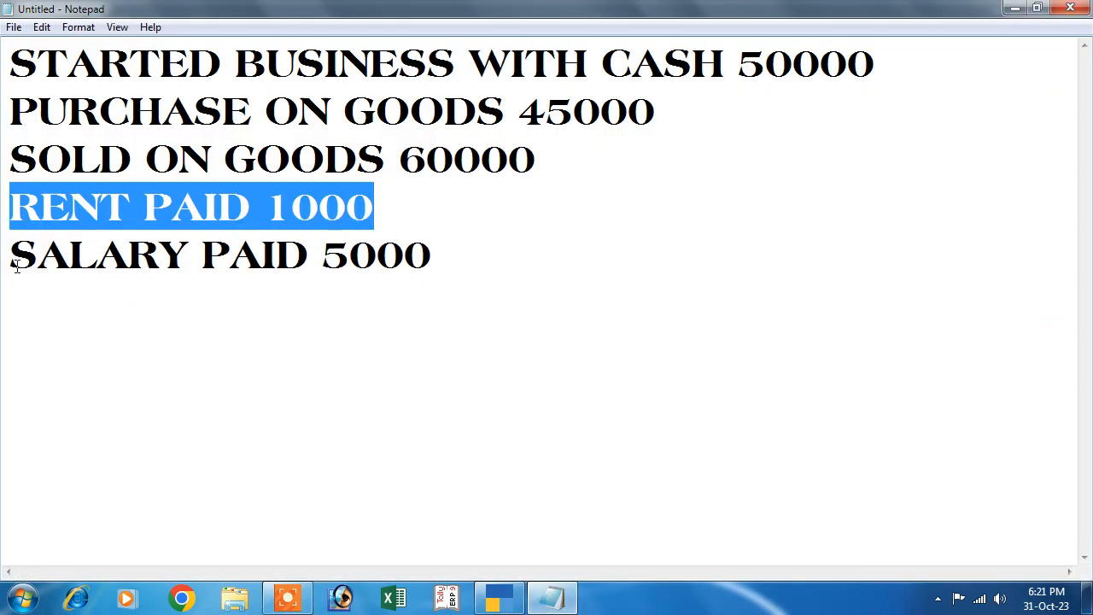
left_click_drag(17, 266, 433, 256)
left_click(552, 598)
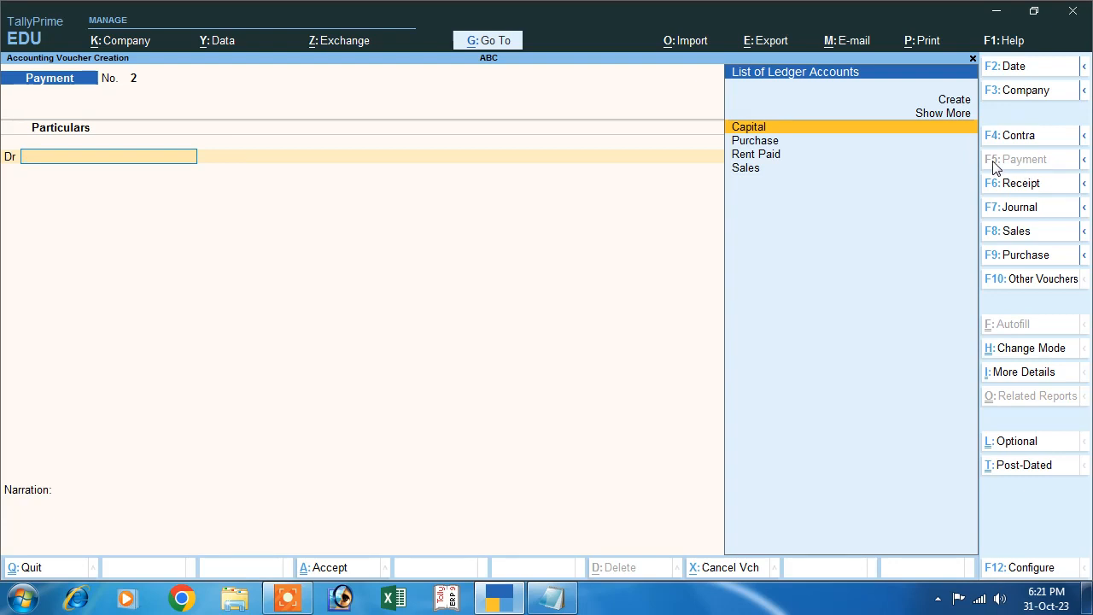
Step: Create a Salary Paid ledger under Indirect Expenses for the debit entry of the new payment voucher
key("Up")
key("Up")
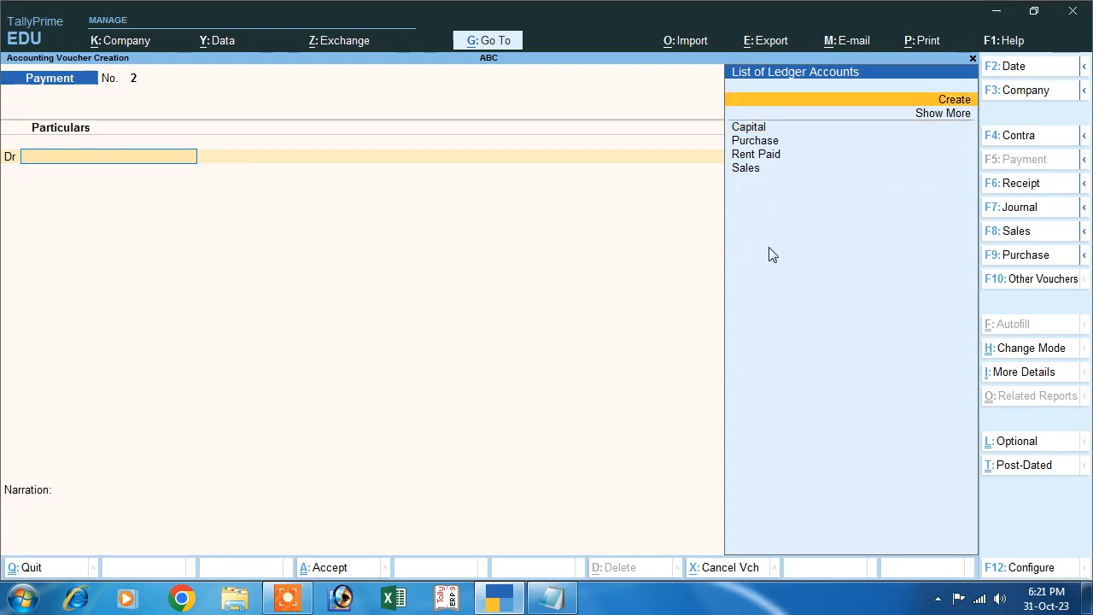
key("Return")
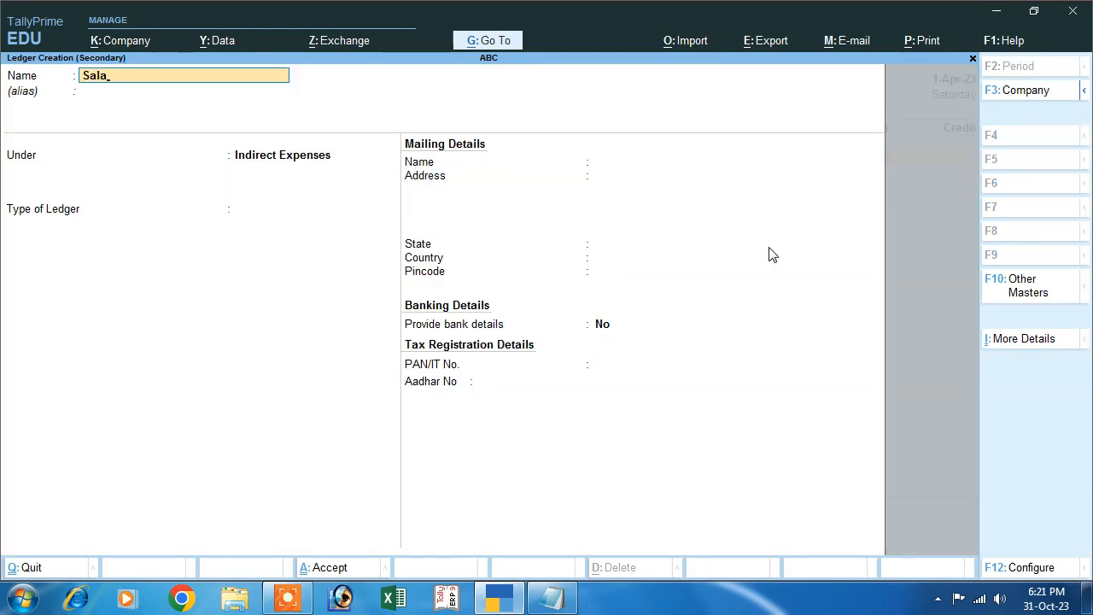
type("Salary Paid")
key("Return")
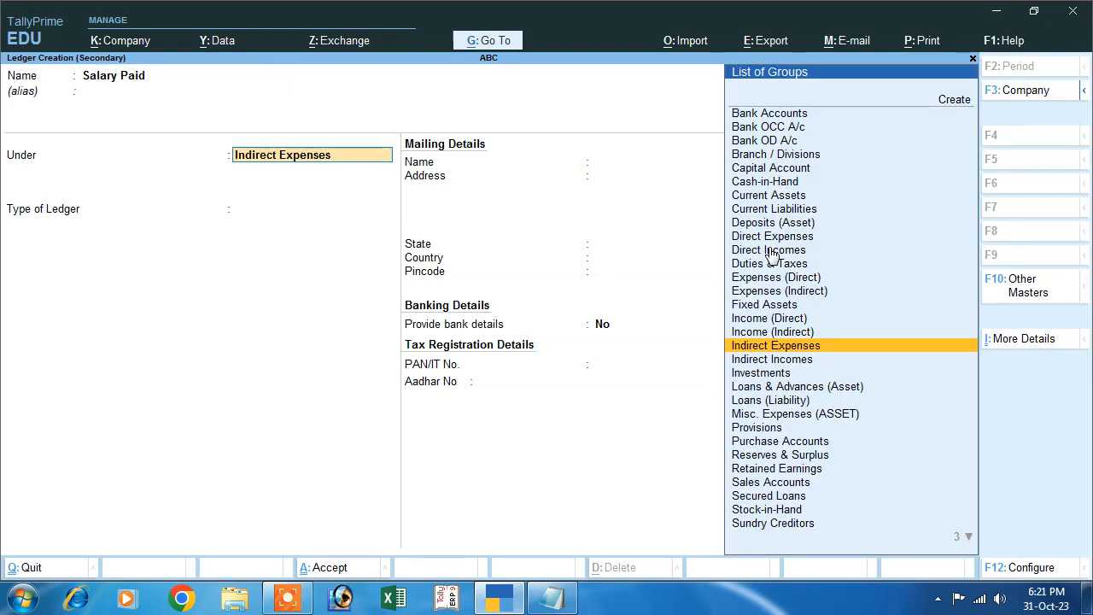
key("Return")
key("Return")
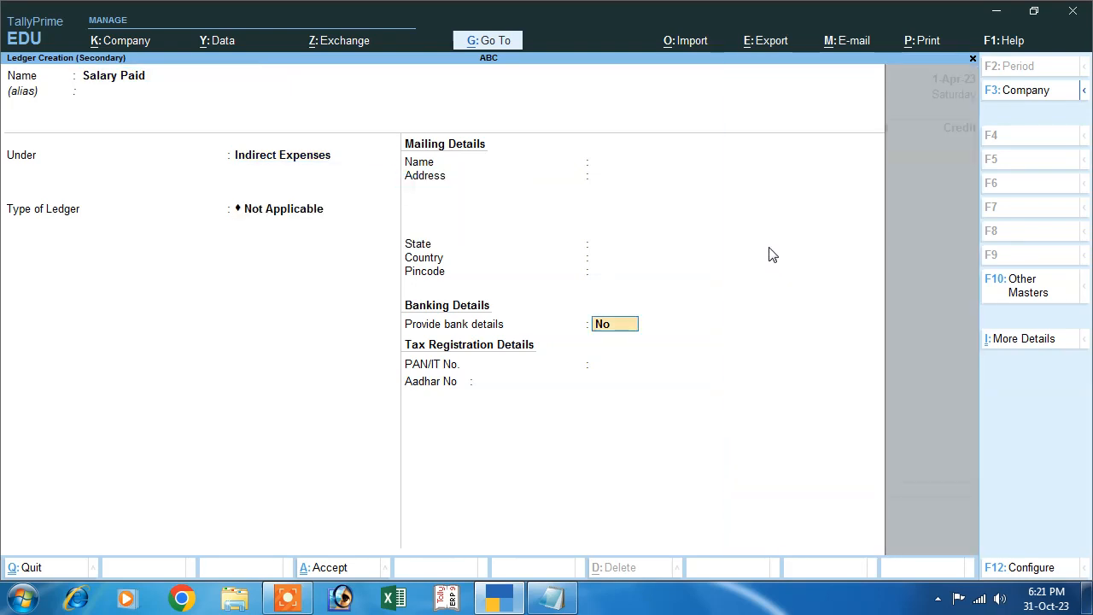
key("Return")
key("Return")
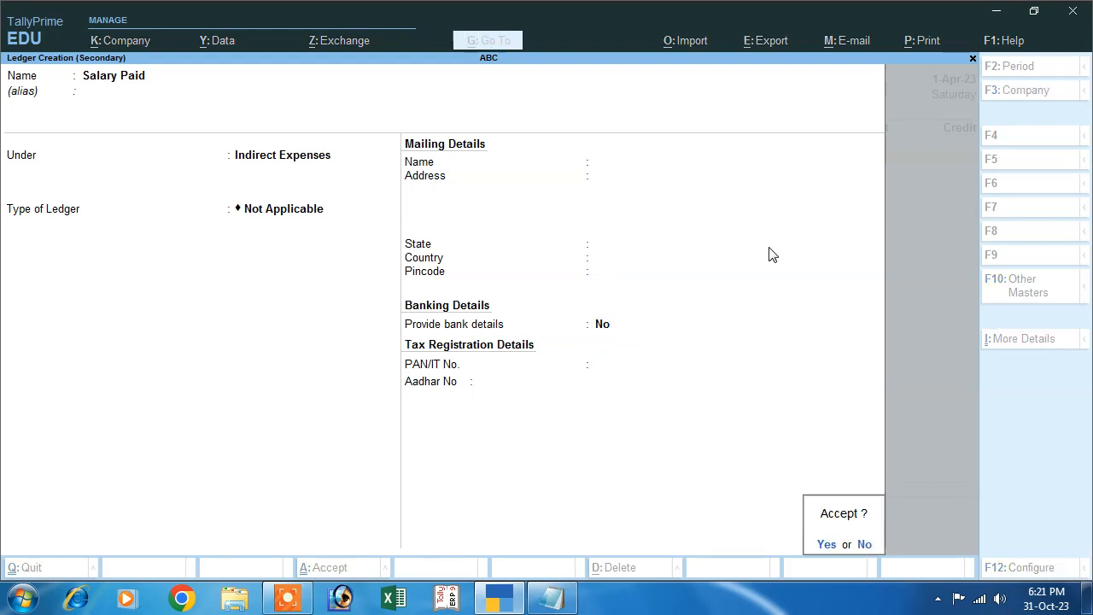
key("Return")
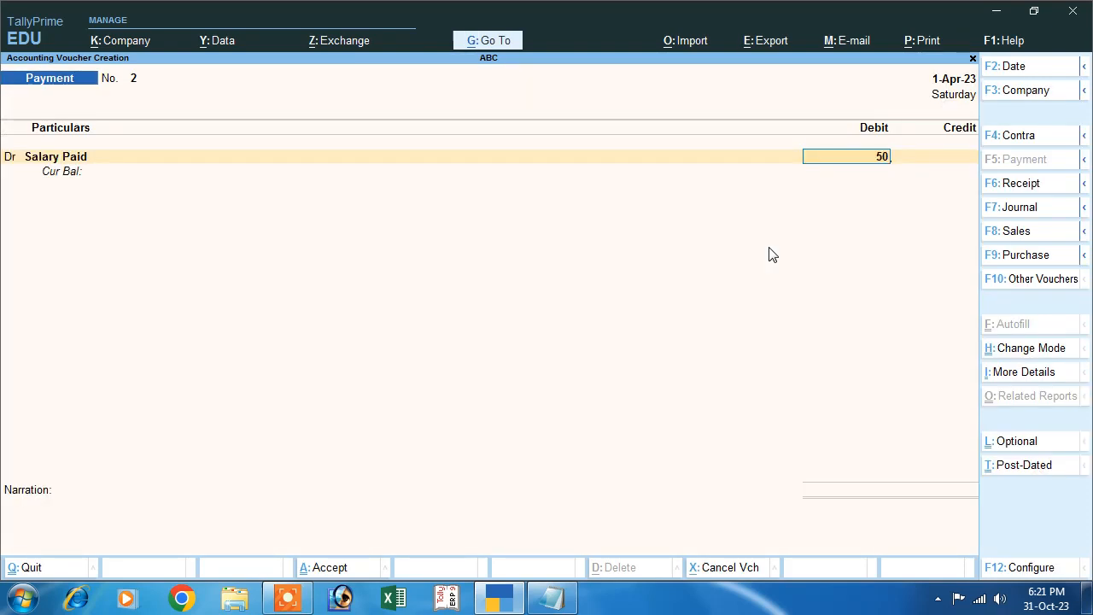
Step: Debit Salary Paid with 5000, credit the same amount to Cash, and save the payment voucher without a narration
key("Return")
key("Return")
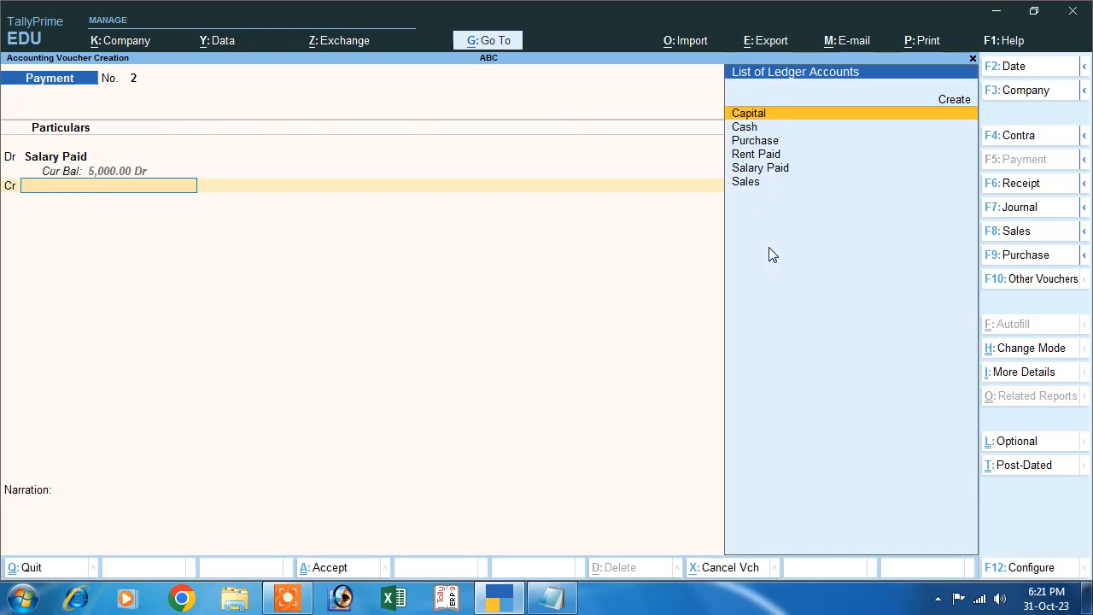
key("Down")
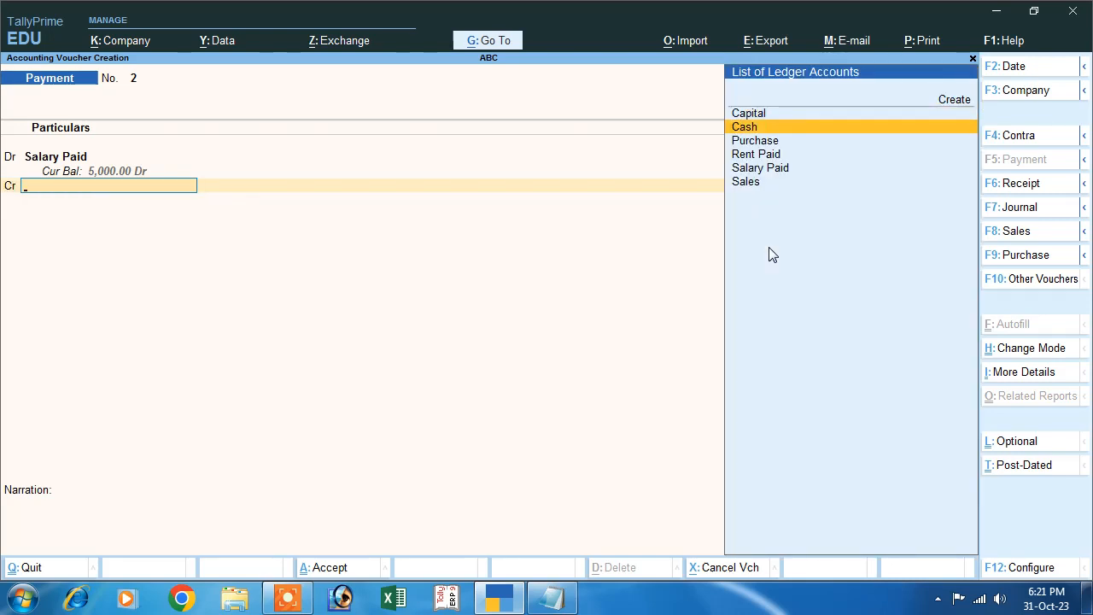
key("Return")
key("Return")
key("Return")
key("Return")
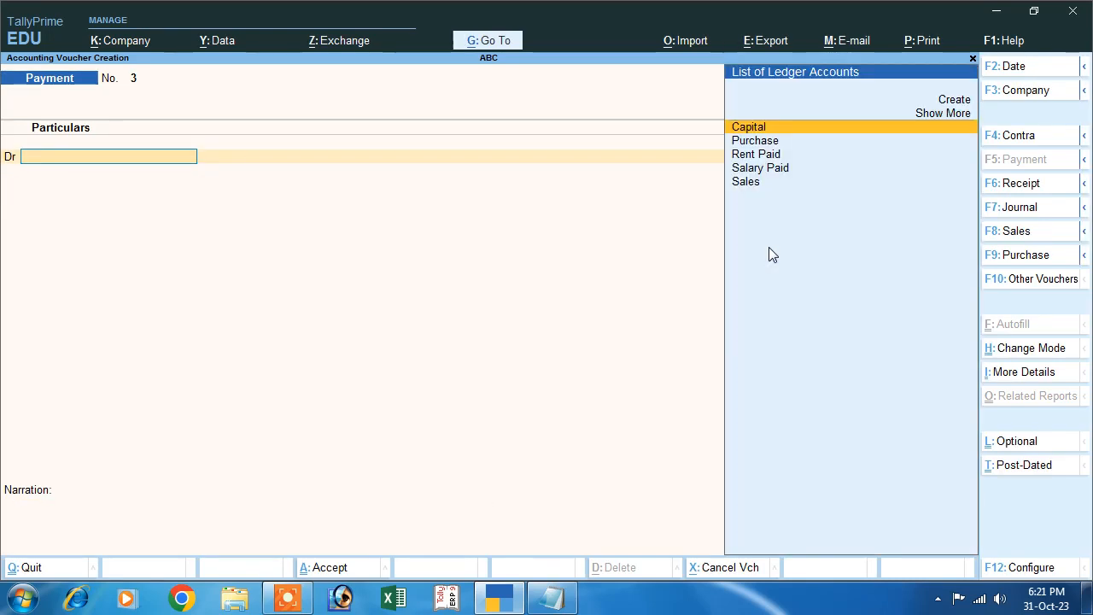
Step: Check the transaction list in Notepad, and open the Day Book in TallyPrime to review the recorded vouchers
left_click(547, 602)
left_click(543, 612)
key("Escape")
key("Return")
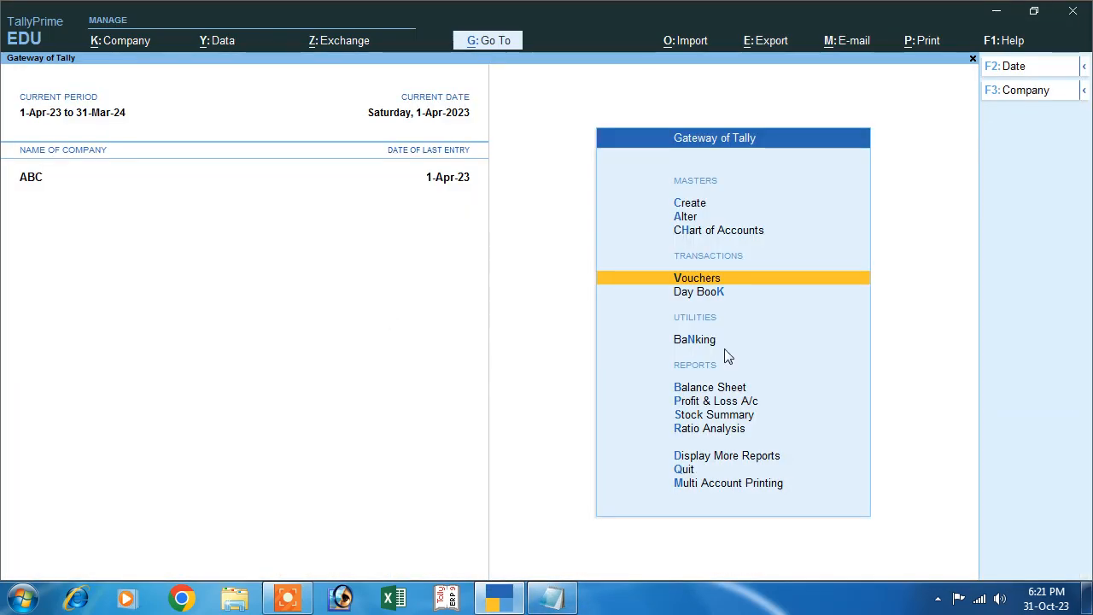
left_click(707, 293)
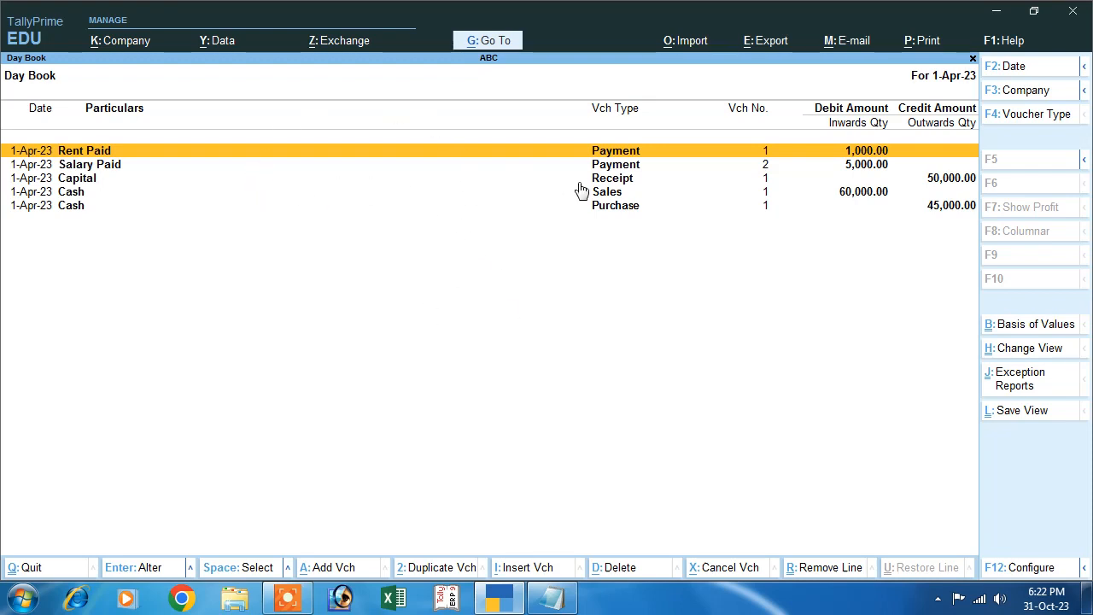
Step: Open the Rent Paid payment voucher from the Day Book to examine its entries, and leave it without changes
key("Return")
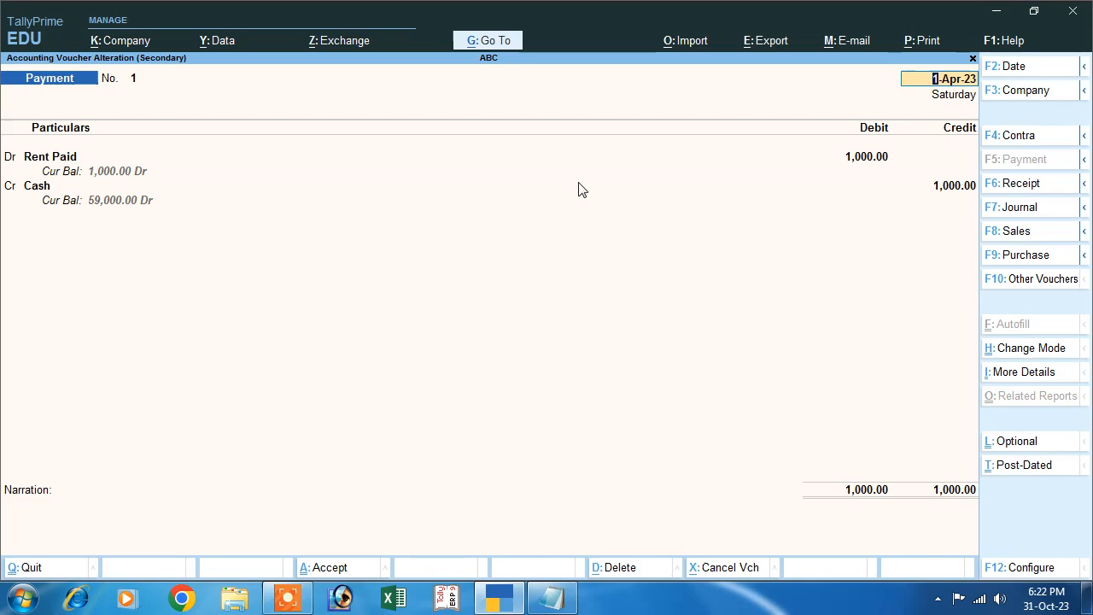
key("Escape")
key("Escape")
key("Escape")
key("Escape")
key("Escape")
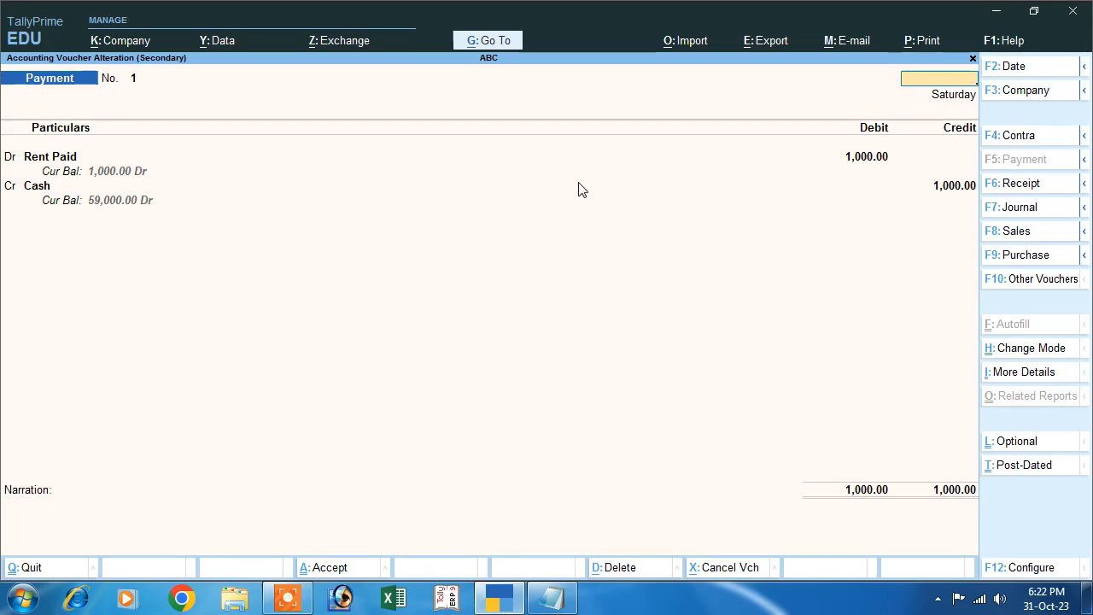